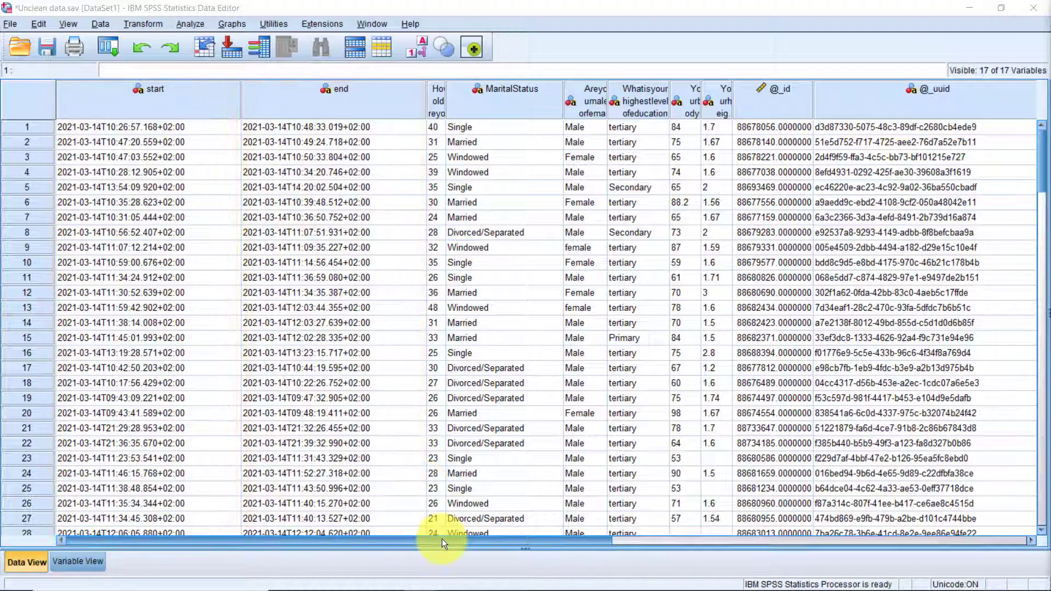
Clear the start and end columns from the data grid.
{"action": "left_click_drag", "start_coordinate": [442, 538], "coordinate": [842, 545]}
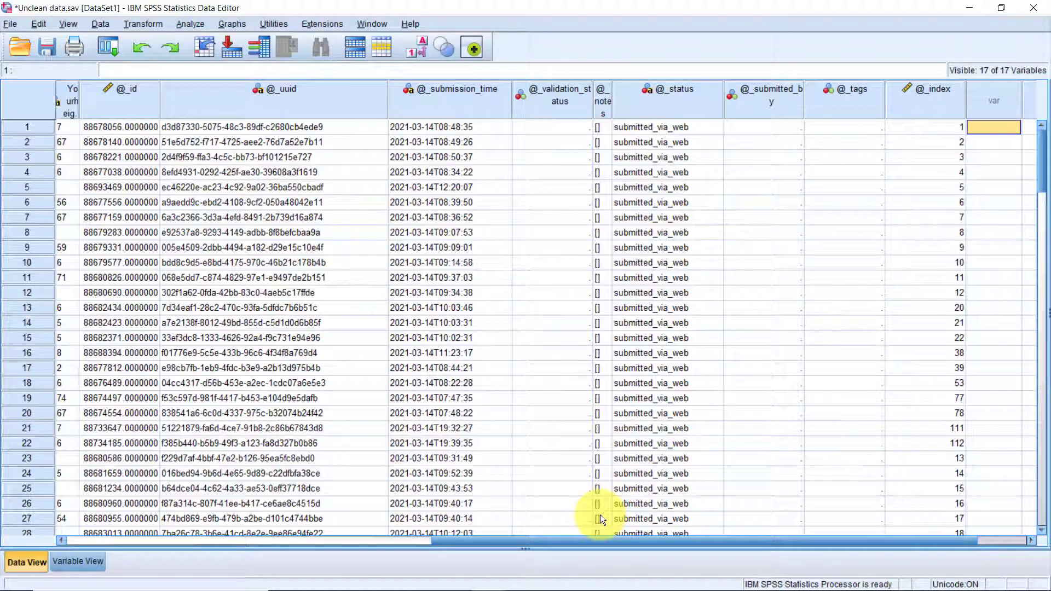
{"action": "left_click_drag", "start_coordinate": [550, 538], "coordinate": [301, 546]}
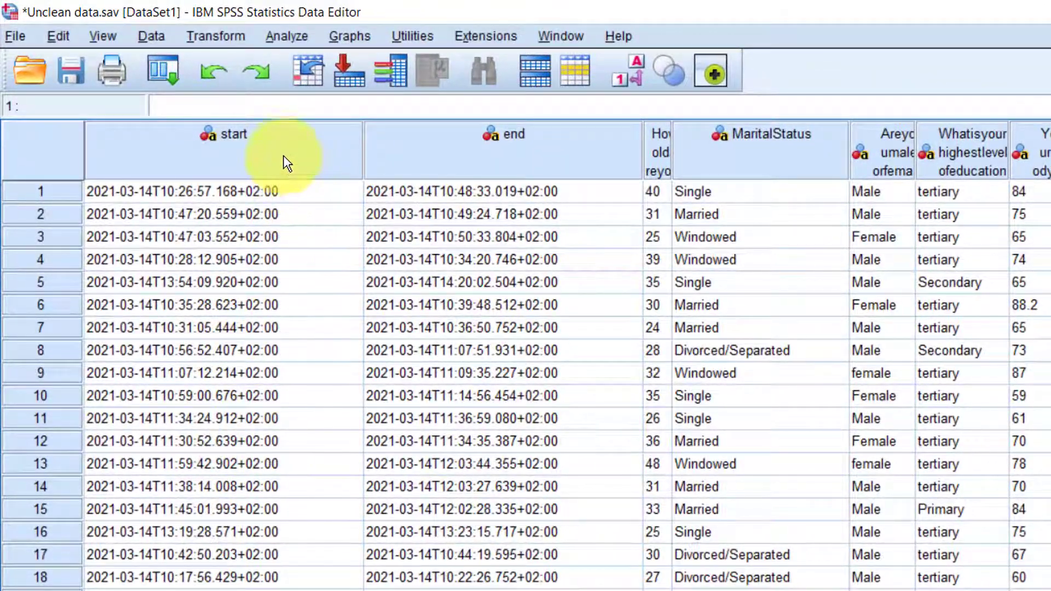
{"action": "left_click", "coordinate": [227, 130]}
{"action": "right_click", "coordinate": [286, 163]}
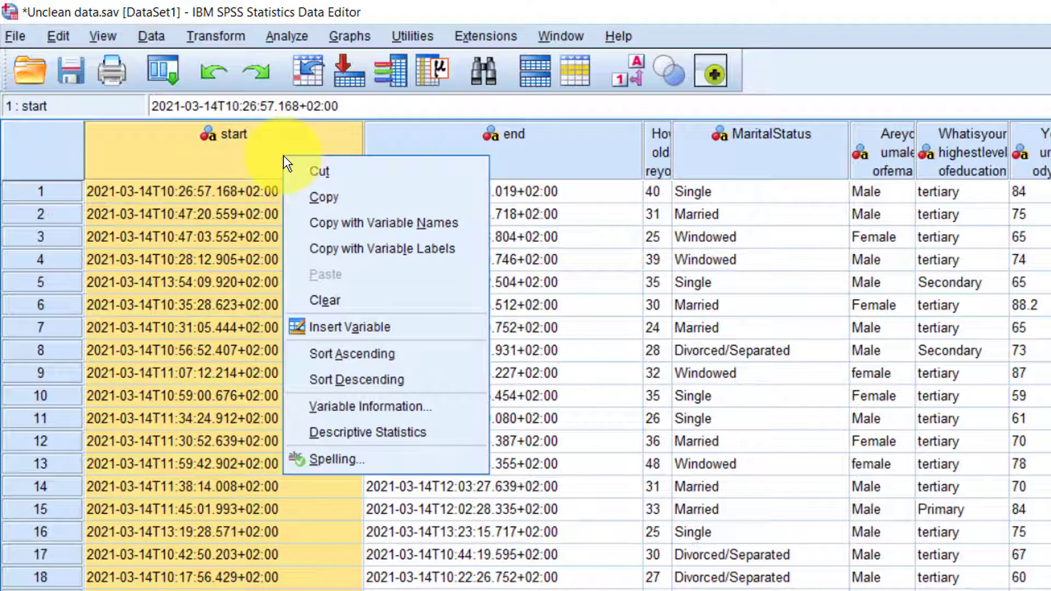
{"action": "left_click", "coordinate": [327, 302]}
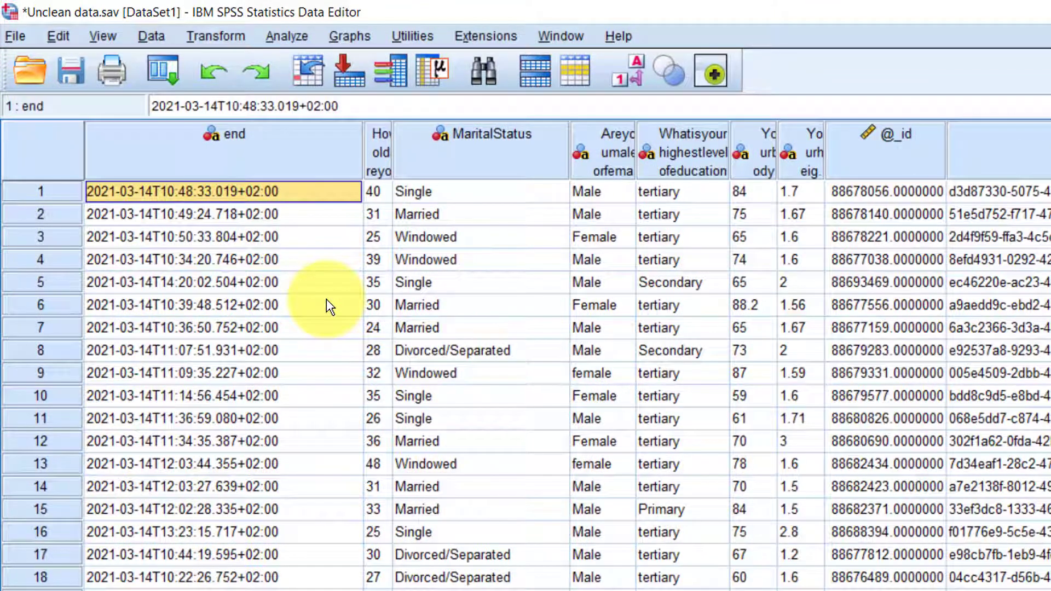
{"action": "left_click", "coordinate": [274, 144]}
{"action": "right_click", "coordinate": [274, 144]}
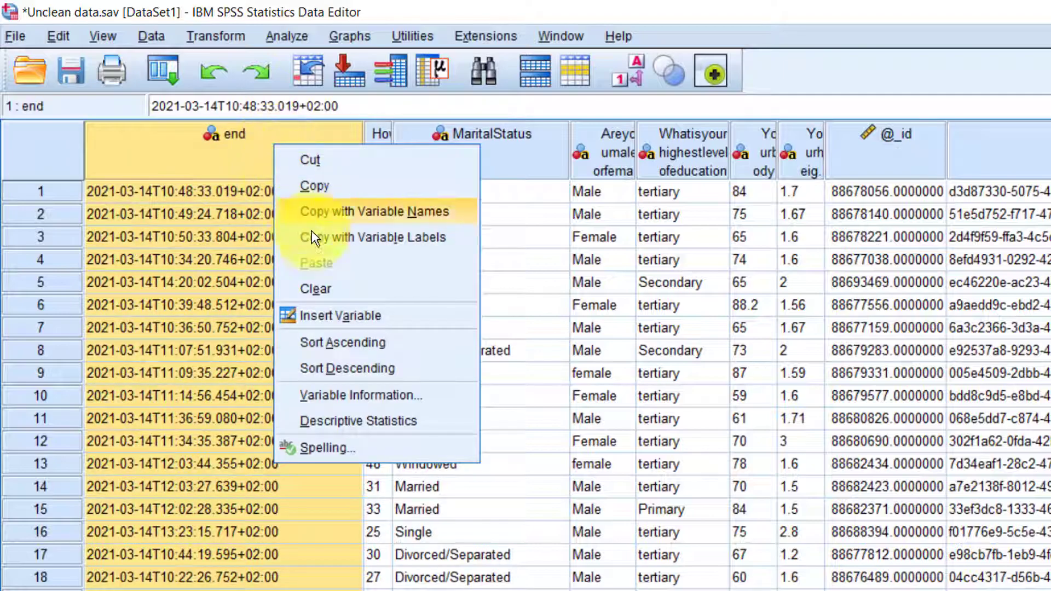
{"action": "left_click", "coordinate": [322, 285]}
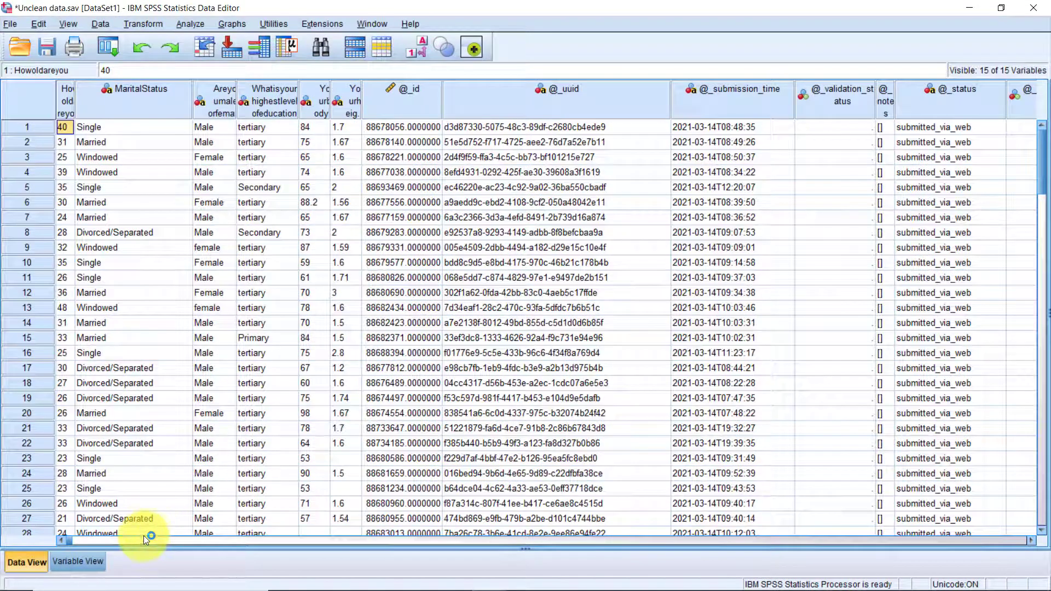
{"action": "left_click", "coordinate": [142, 540]}
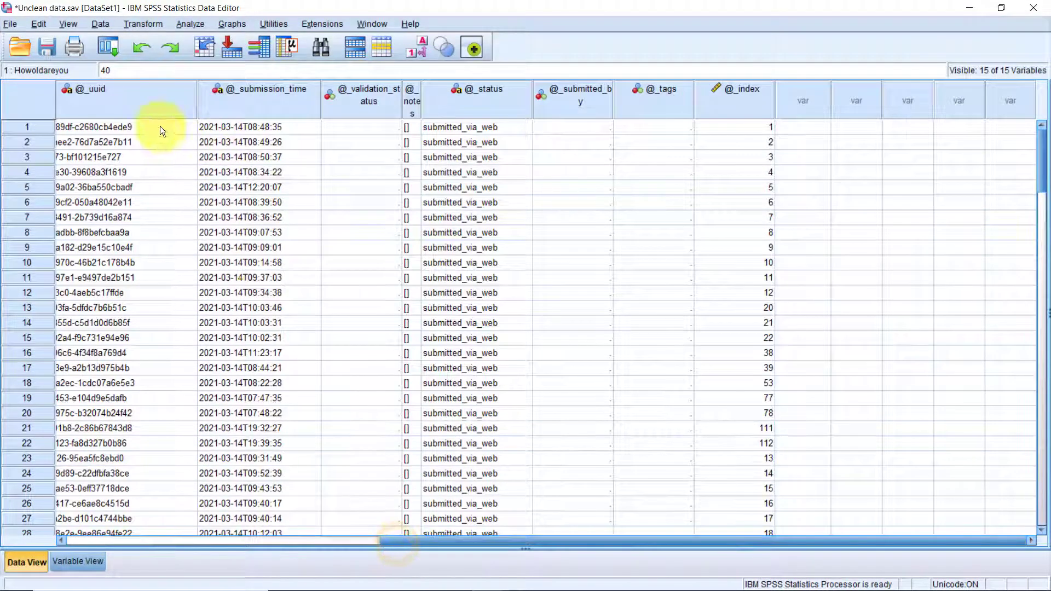
{"action": "left_click_drag", "start_coordinate": [403, 540], "coordinate": [277, 526]}
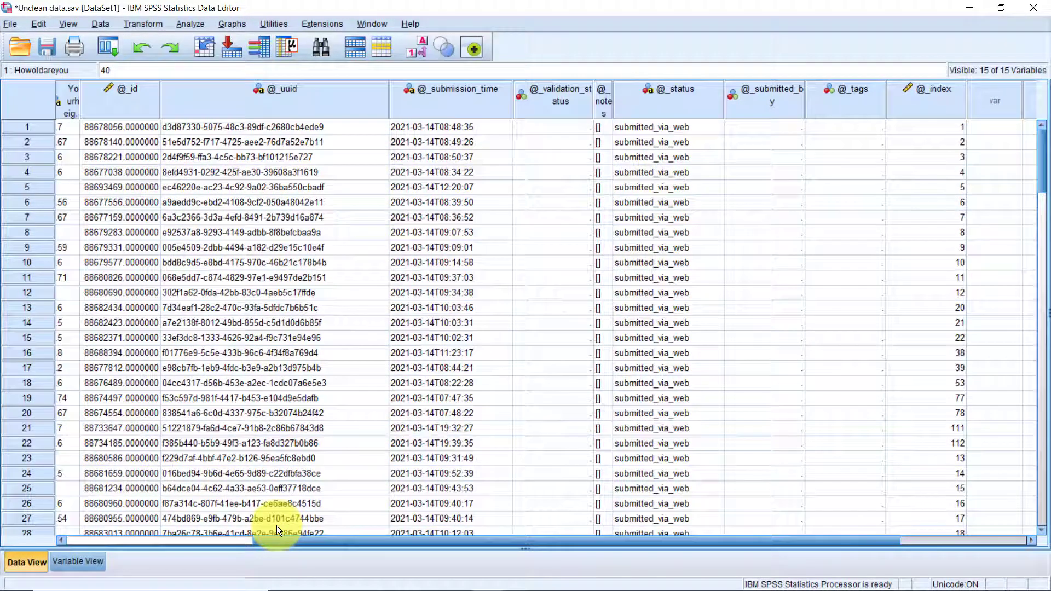
{"action": "left_click", "coordinate": [129, 101]}
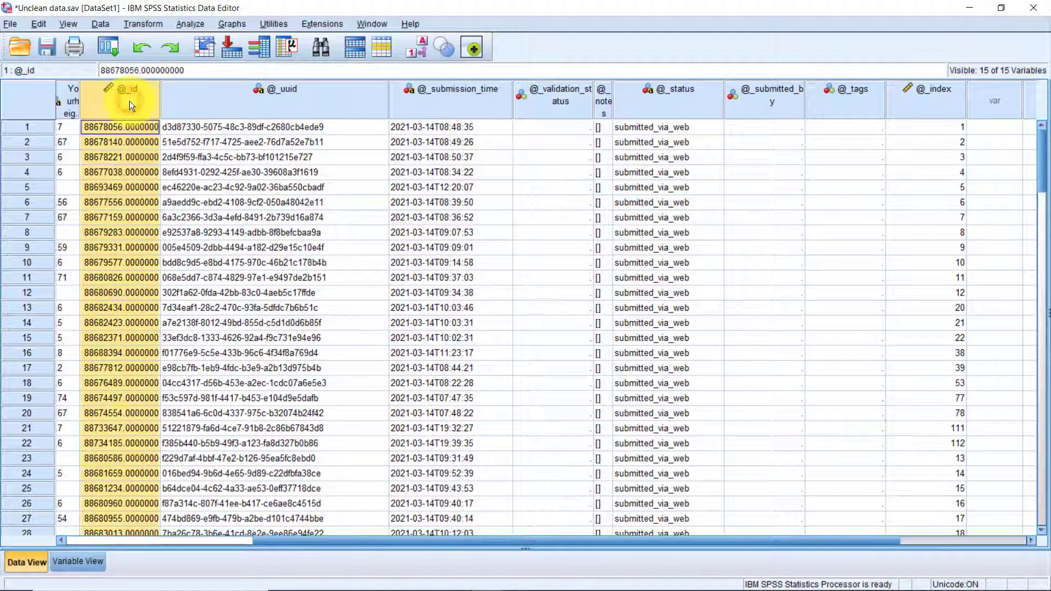
{"action": "key", "text": "ctrl"}
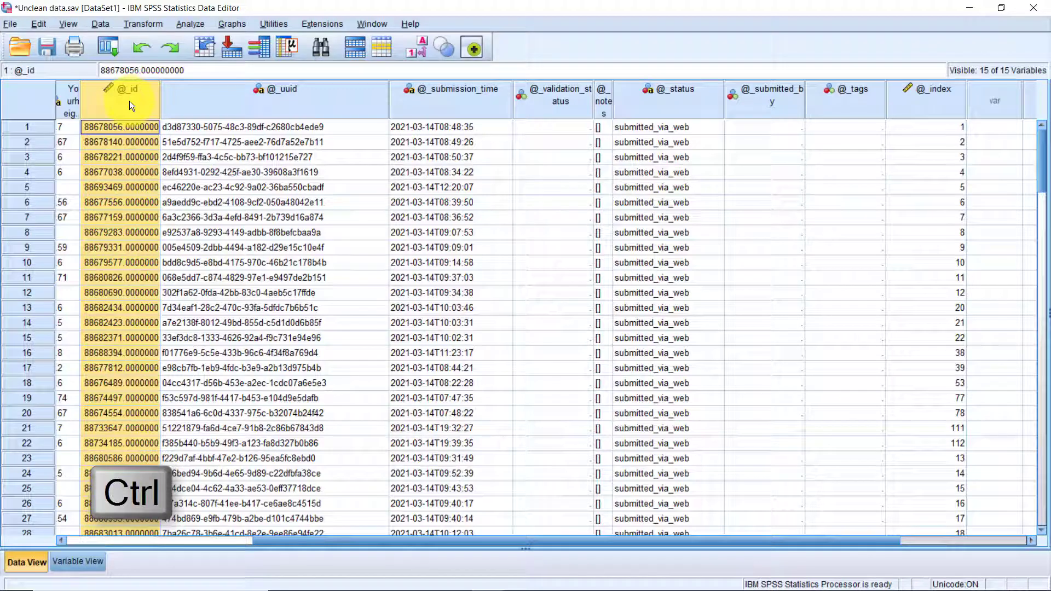
{"action": "left_click", "coordinate": [241, 97], "text": "ctrl"}
{"action": "left_click_drag", "start_coordinate": [241, 98], "coordinate": [846, 94]}
{"action": "right_click", "coordinate": [847, 93]}
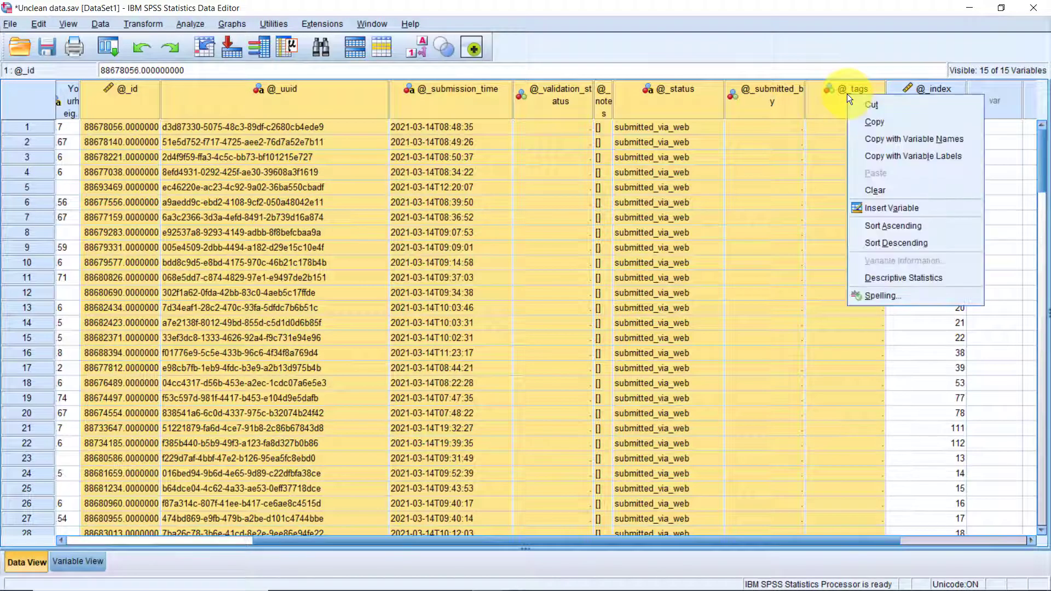
{"action": "left_click", "coordinate": [878, 195]}
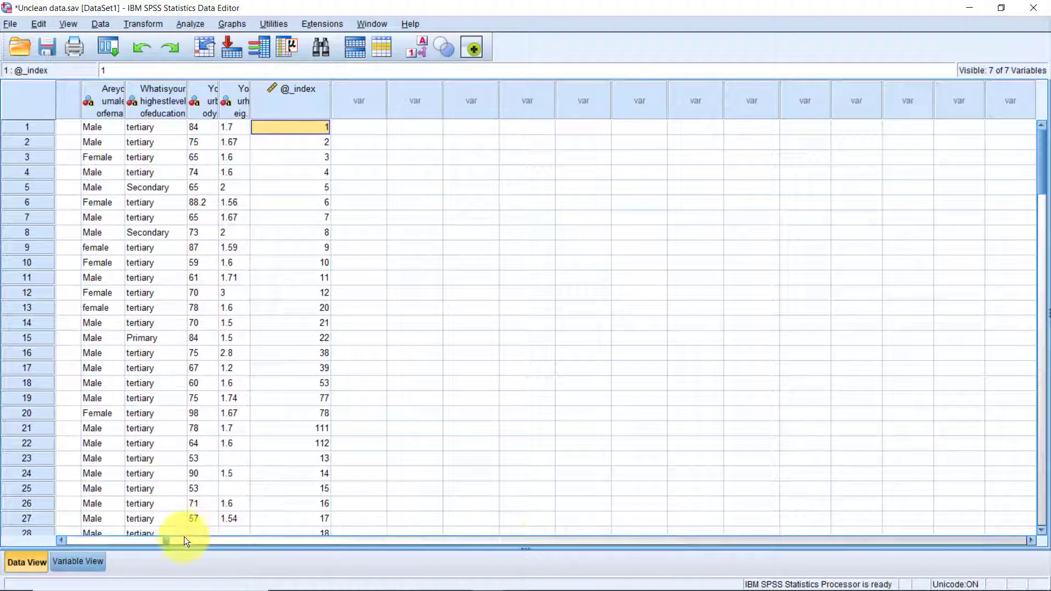
Sort the cases ascending by the education column.
{"action": "left_click_drag", "start_coordinate": [161, 545], "coordinate": [54, 536]}
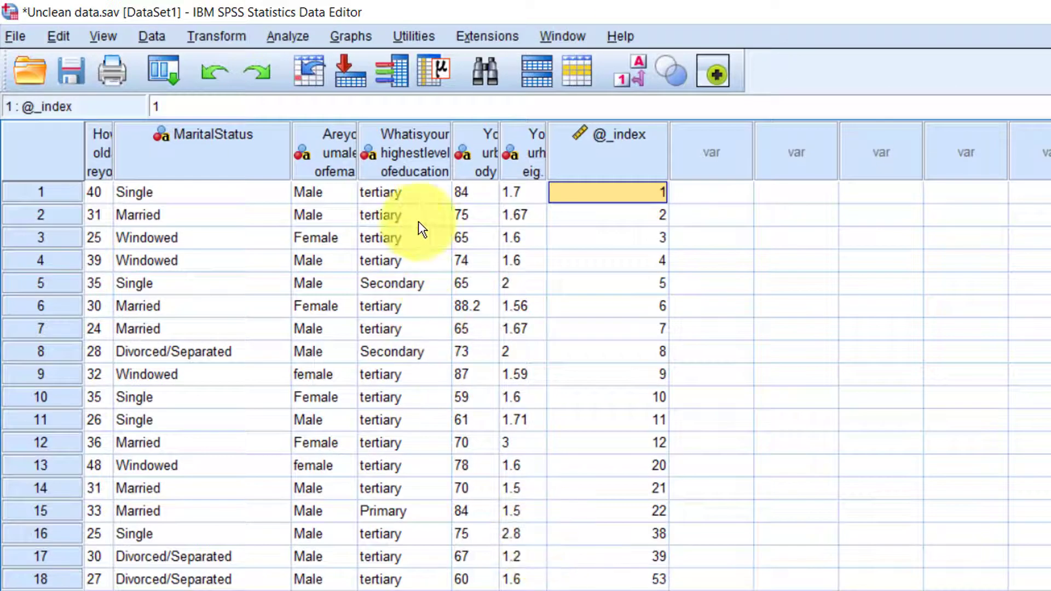
{"action": "left_click", "coordinate": [412, 159]}
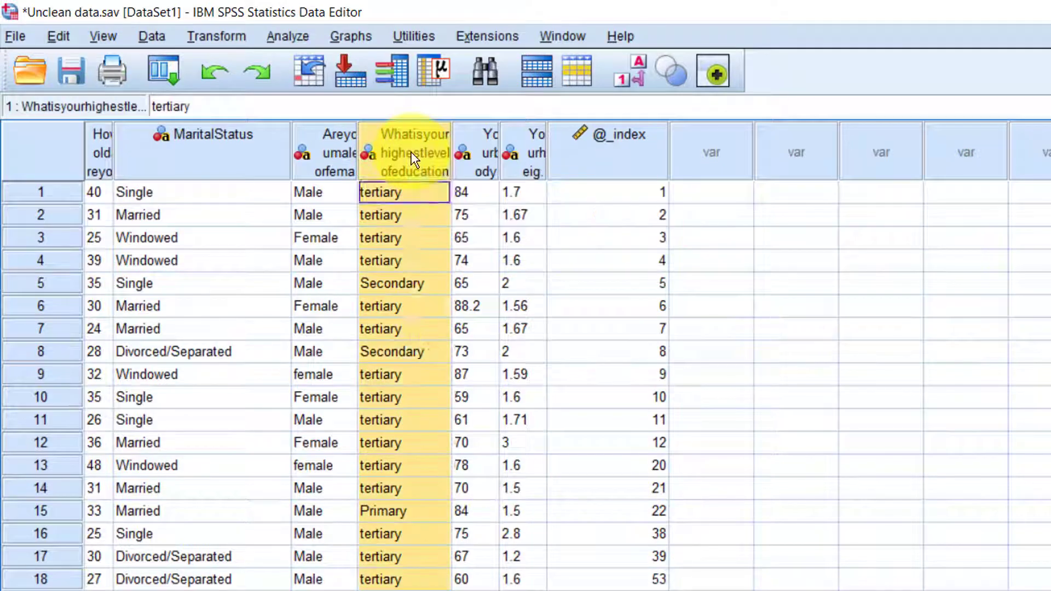
{"action": "right_click", "coordinate": [412, 159]}
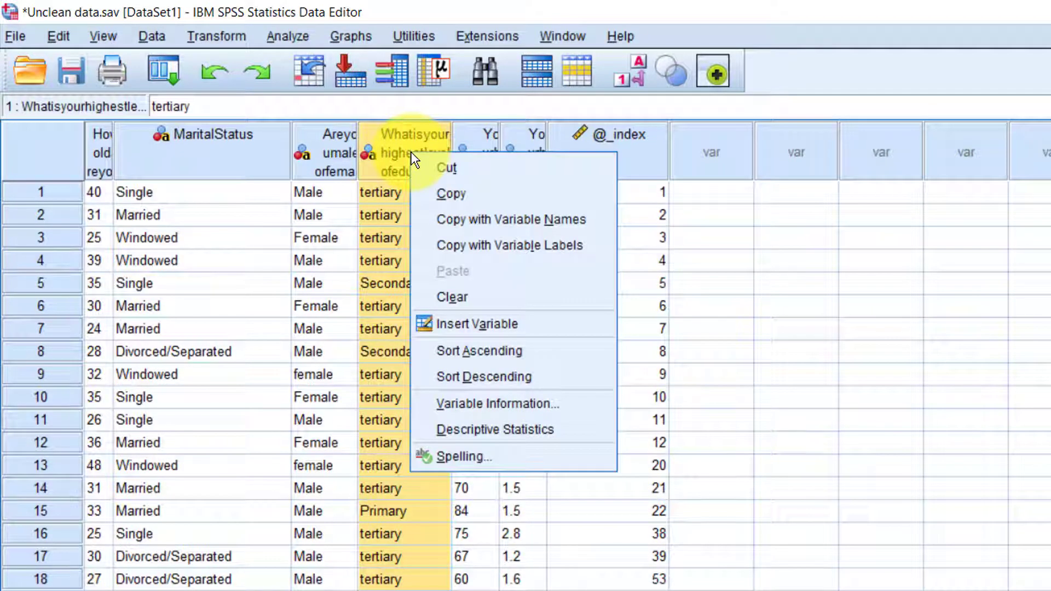
{"action": "left_click", "coordinate": [460, 351]}
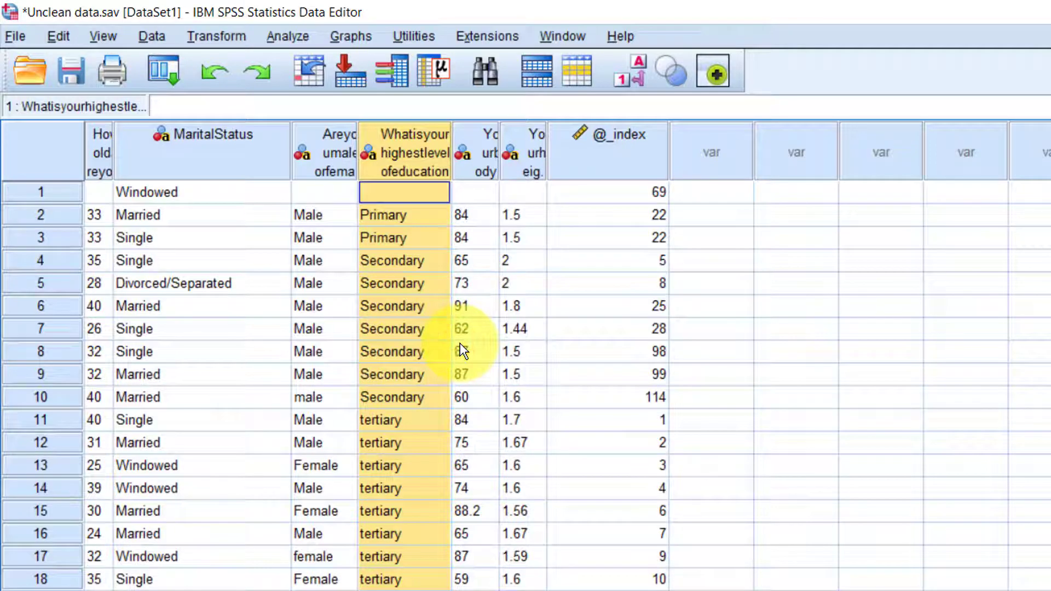
Delete the top ten blank, Primary and Secondary education cases.
{"action": "left_click_drag", "start_coordinate": [61, 192], "coordinate": [54, 393]}
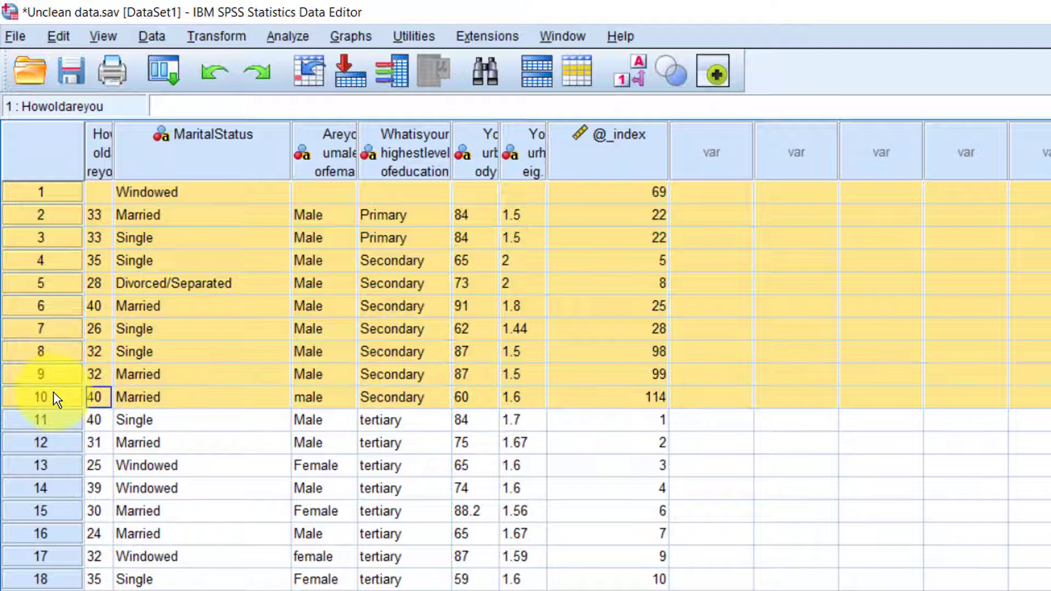
{"action": "right_click", "coordinate": [48, 322]}
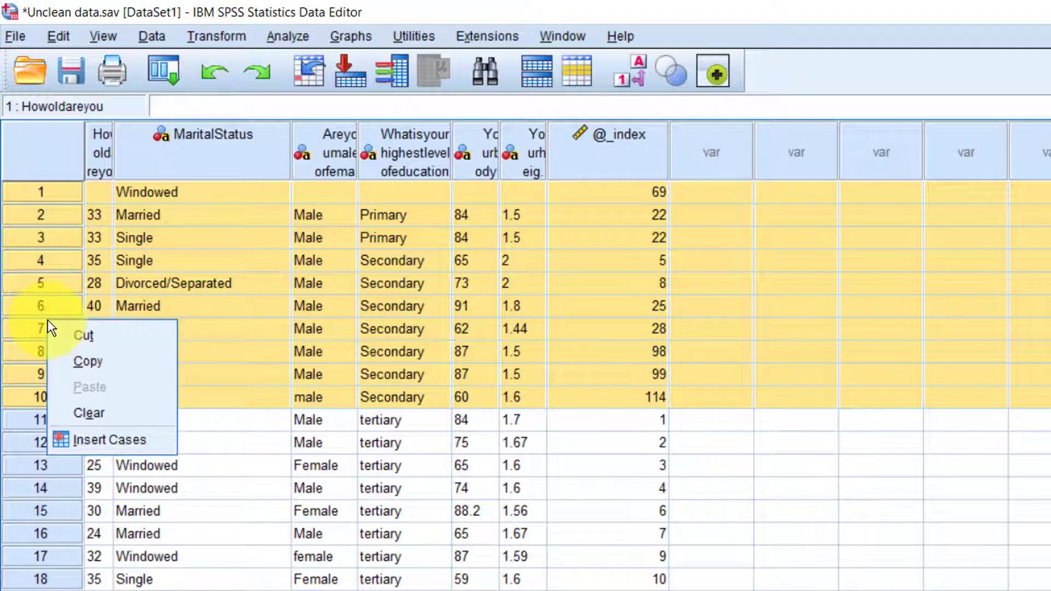
{"action": "left_click", "coordinate": [89, 413]}
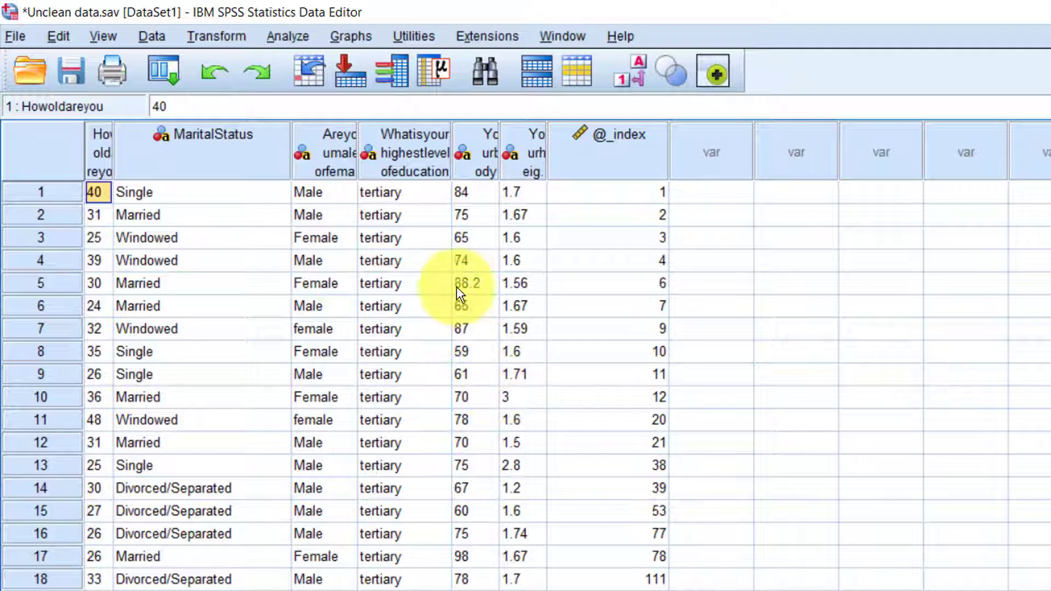
Clear the Whatisyourhighestlevelofeducation column, leaving six variables.
{"action": "left_click", "coordinate": [414, 155]}
{"action": "right_click", "coordinate": [415, 154]}
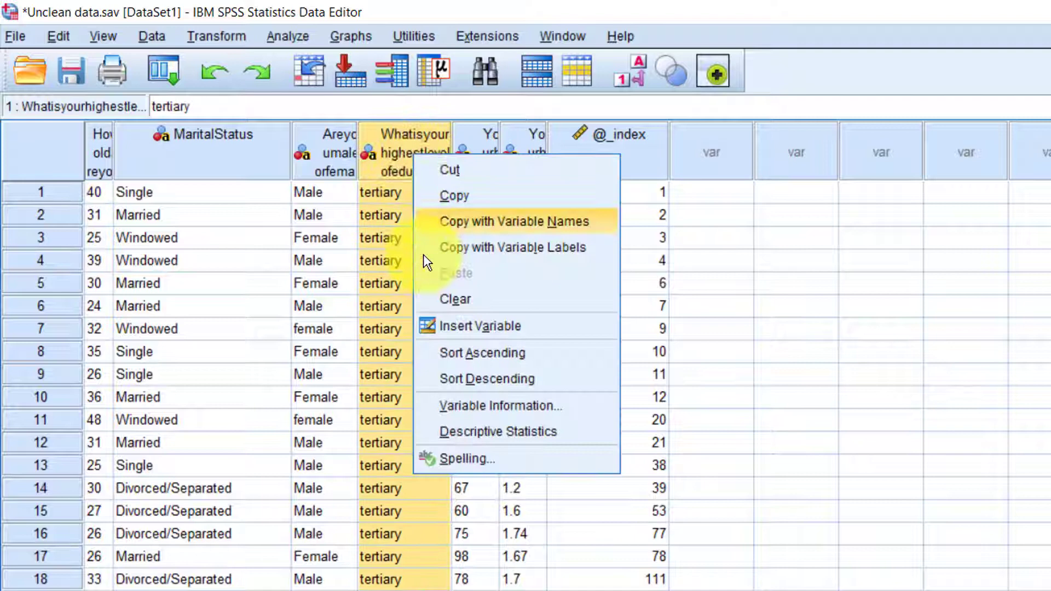
{"action": "left_click", "coordinate": [446, 299]}
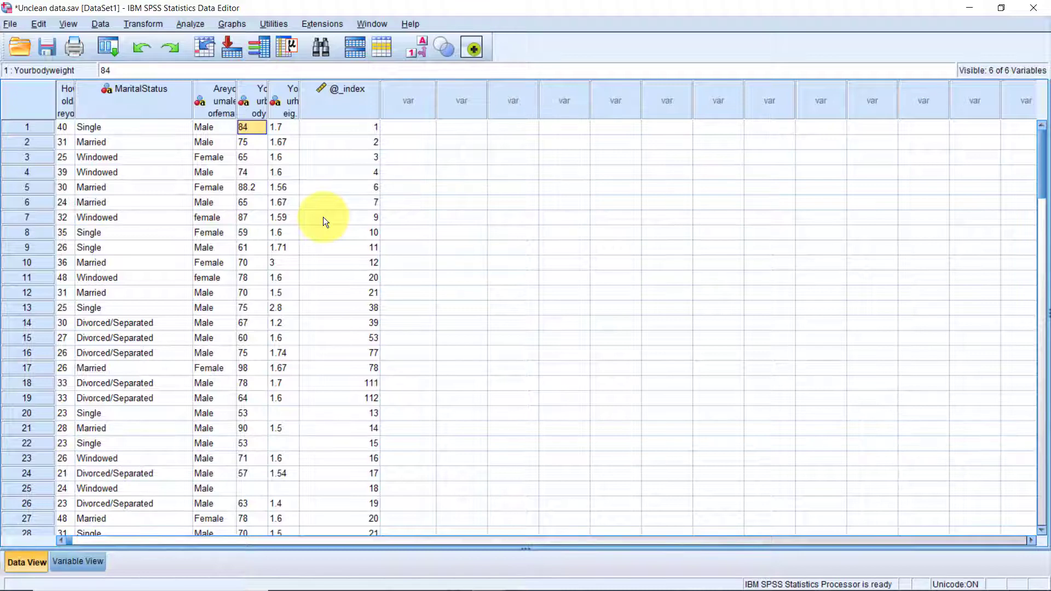
In Variable View, change the age variable's type from String to Numeric.
{"action": "left_click", "coordinate": [88, 560]}
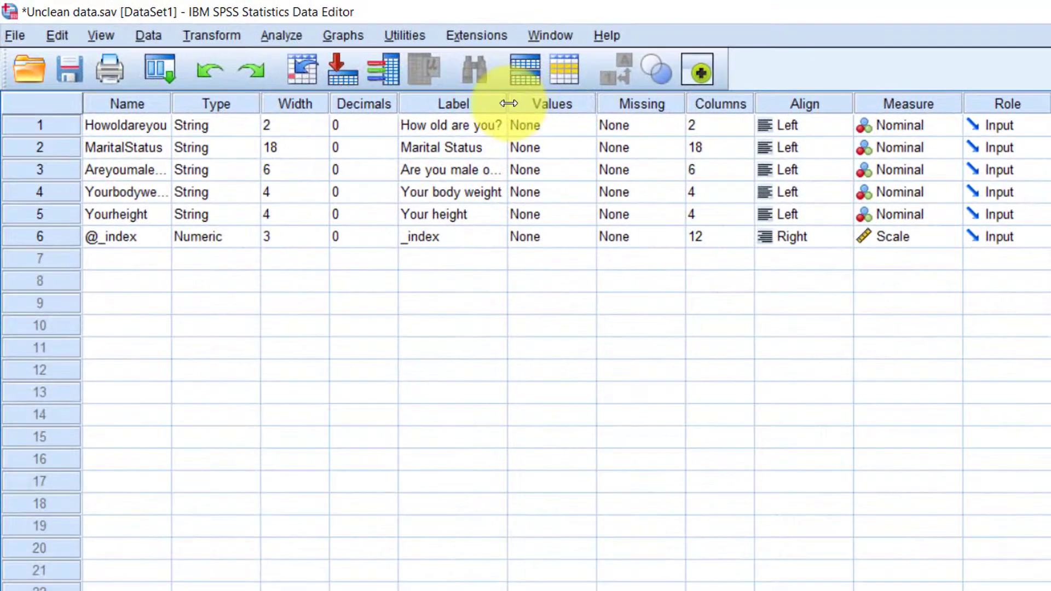
{"action": "left_click_drag", "start_coordinate": [328, 69], "coordinate": [356, 67]}
{"action": "left_click_drag", "start_coordinate": [526, 99], "coordinate": [570, 100]}
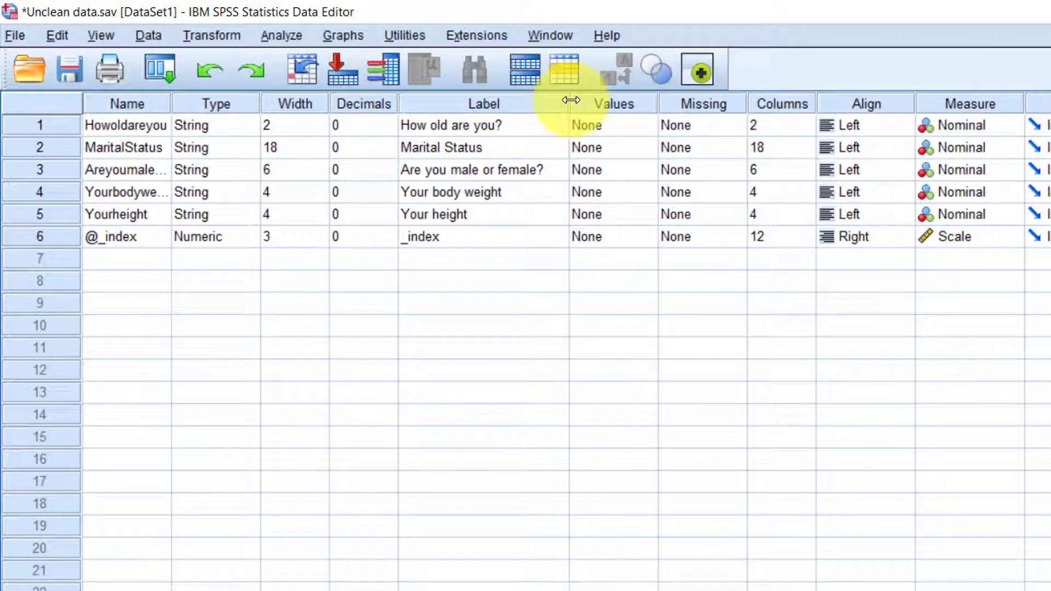
{"action": "left_click", "coordinate": [215, 129]}
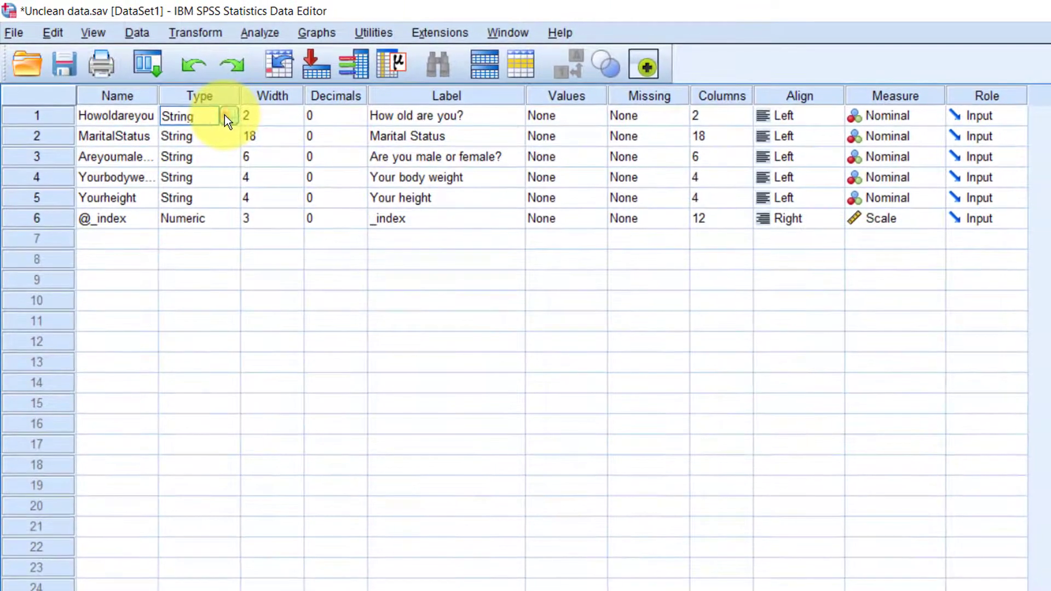
{"action": "left_click", "coordinate": [227, 117]}
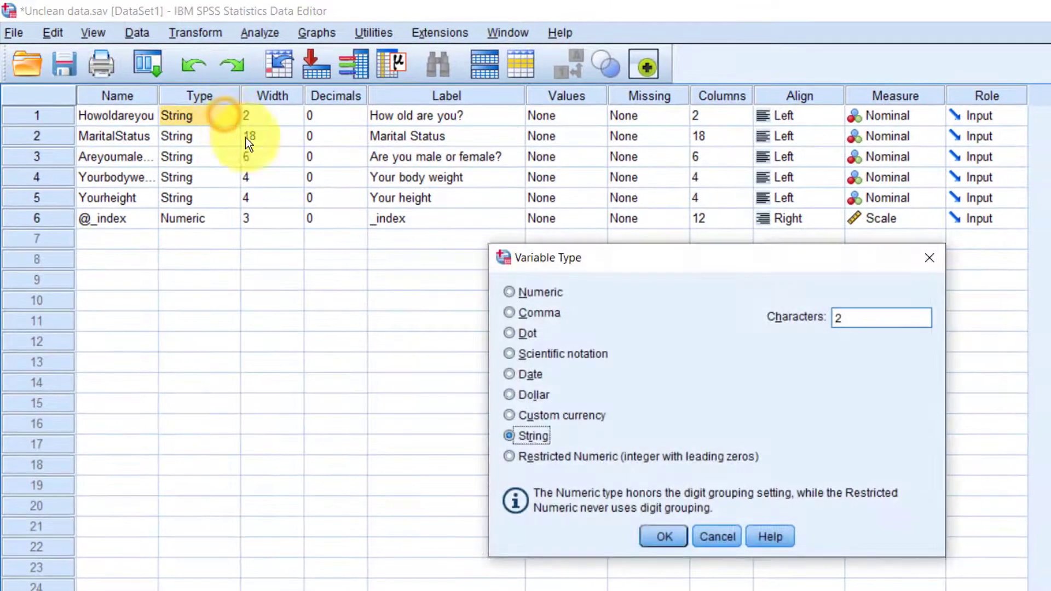
{"action": "left_click", "coordinate": [520, 292]}
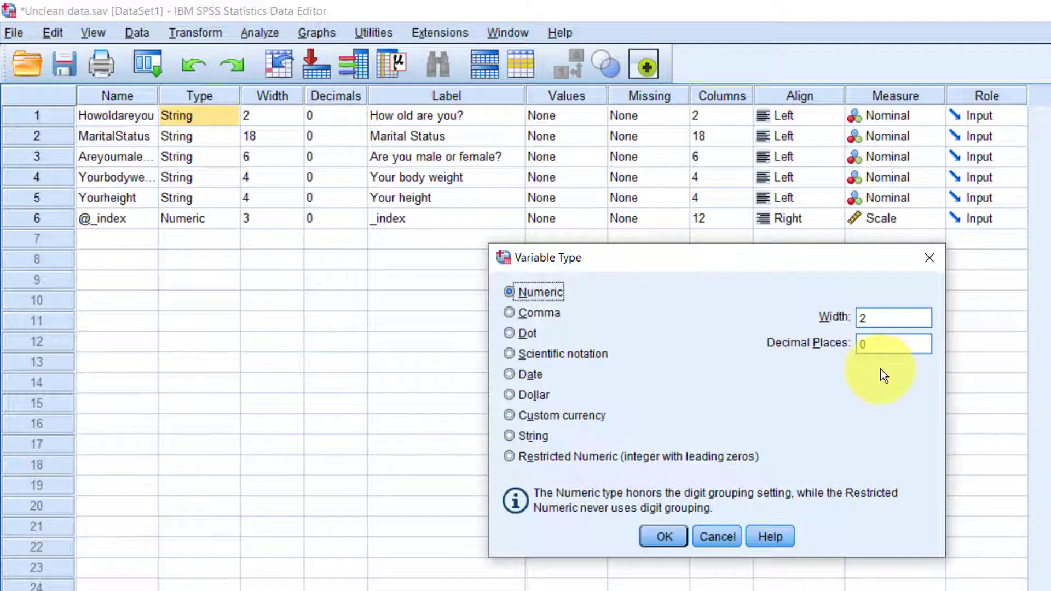
{"action": "left_click", "coordinate": [667, 534]}
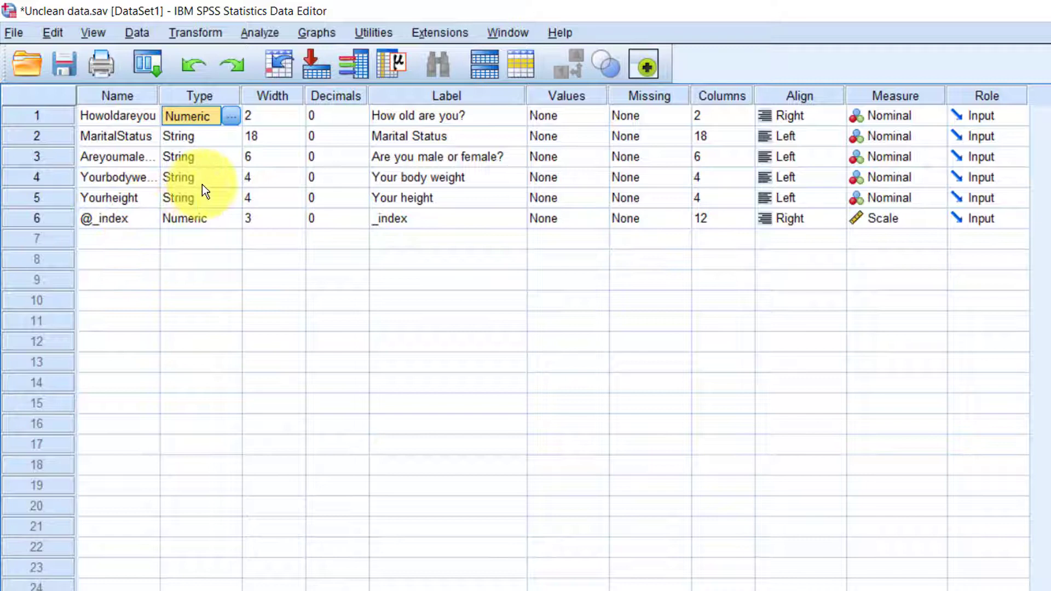
Make body weight and height Numeric with 1 decimal place.
{"action": "left_click", "coordinate": [219, 178]}
{"action": "left_click", "coordinate": [229, 178]}
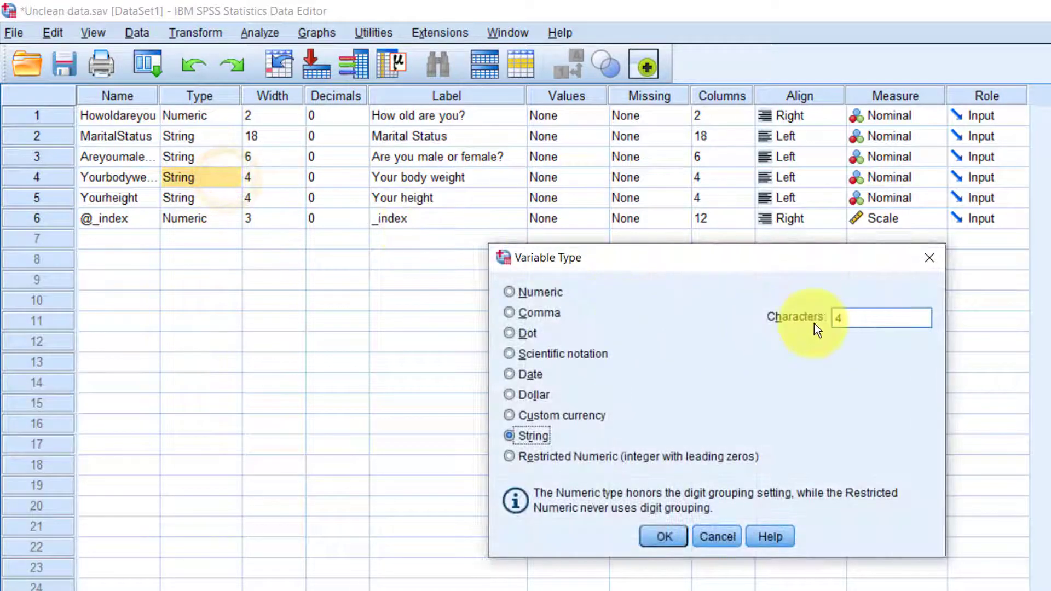
{"action": "left_click", "coordinate": [553, 293]}
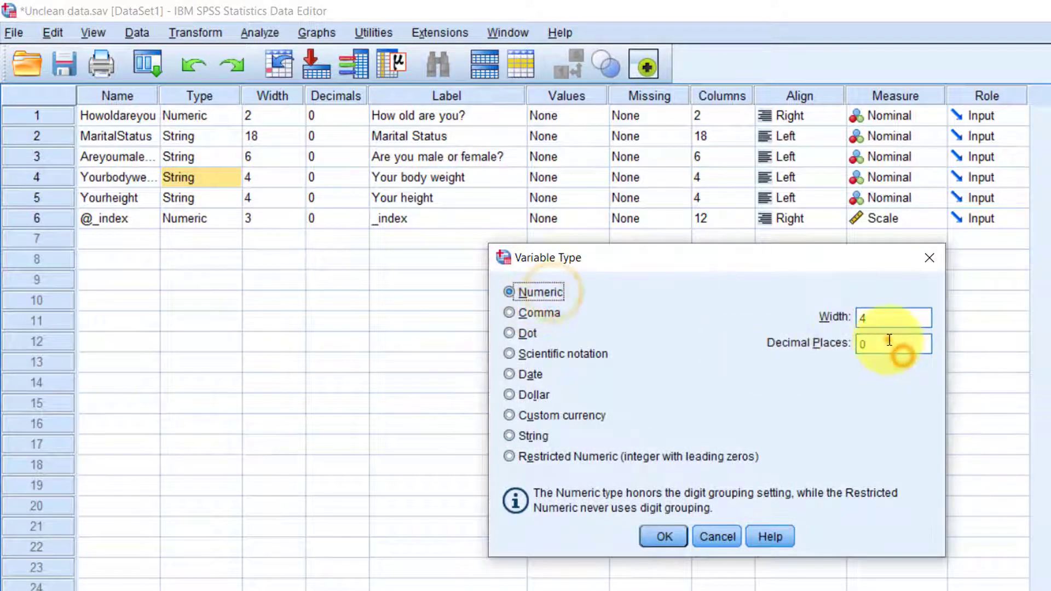
{"action": "double_click", "coordinate": [897, 344]}
{"action": "type", "text": "1"}
{"action": "left_click", "coordinate": [665, 539]}
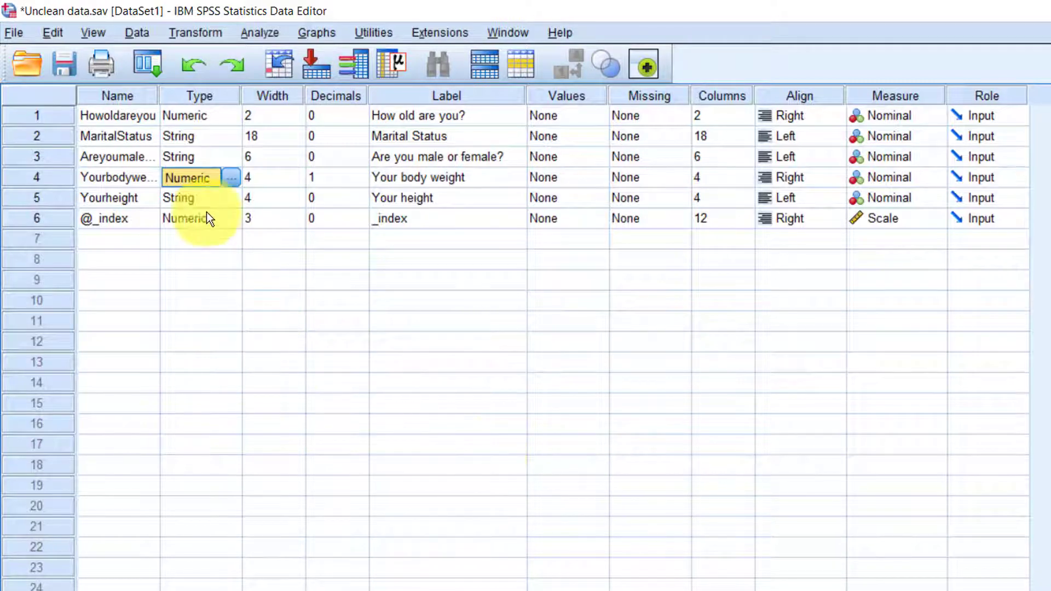
{"action": "left_click", "coordinate": [193, 199]}
{"action": "left_click", "coordinate": [232, 199]}
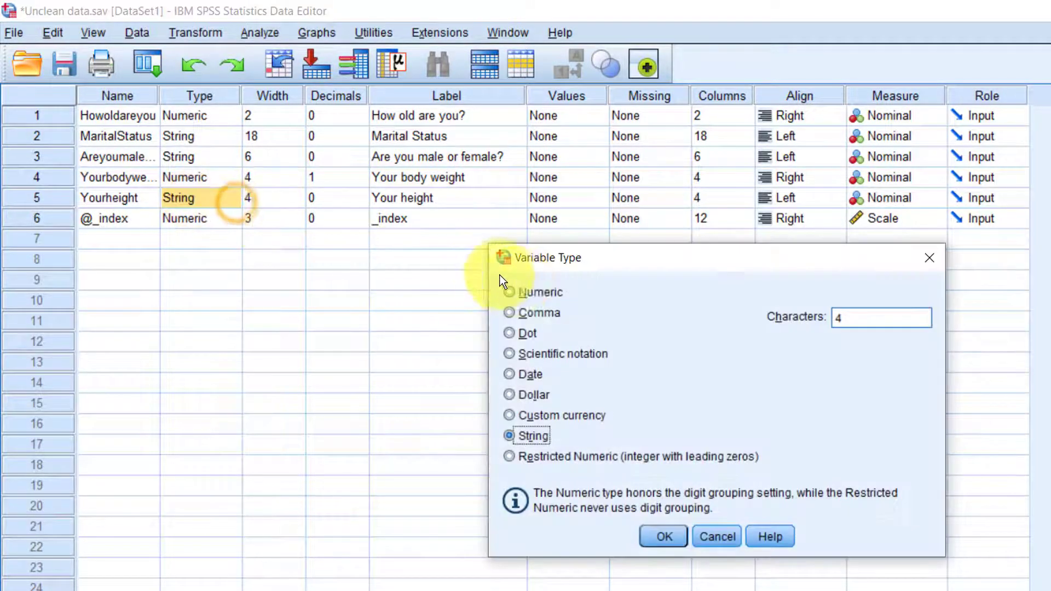
{"action": "left_click", "coordinate": [535, 292]}
{"action": "double_click", "coordinate": [876, 344]}
{"action": "type", "text": "1"}
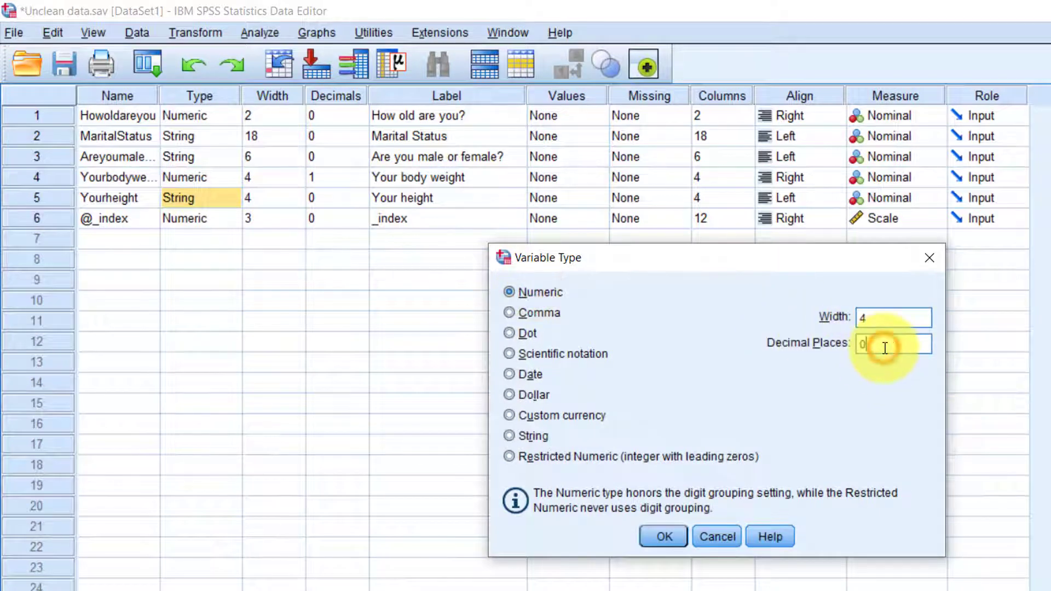
{"action": "left_click", "coordinate": [657, 533]}
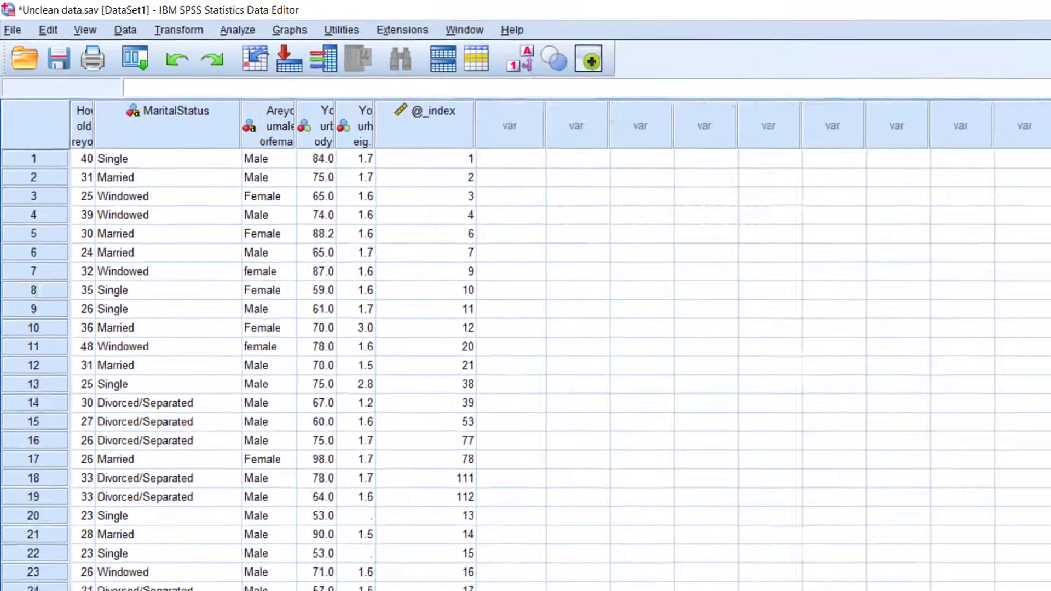
Switch back to Data View to see the cases in their new numeric formats.
{"action": "left_click", "coordinate": [40, 564]}
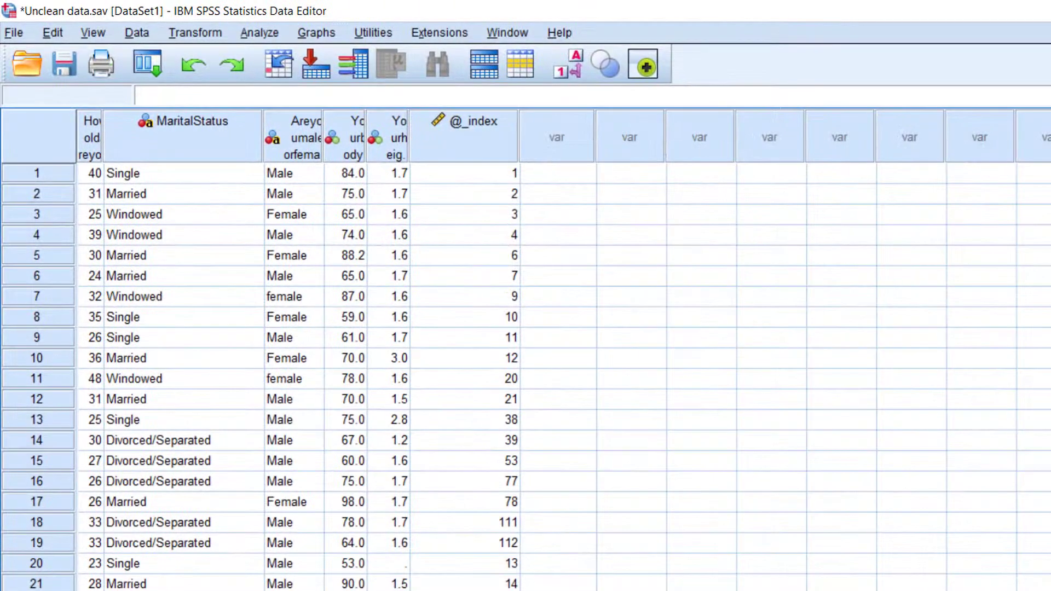
Run Data > Identify Duplicate Cases, matching cases on _index.
{"action": "left_click", "coordinate": [120, 37]}
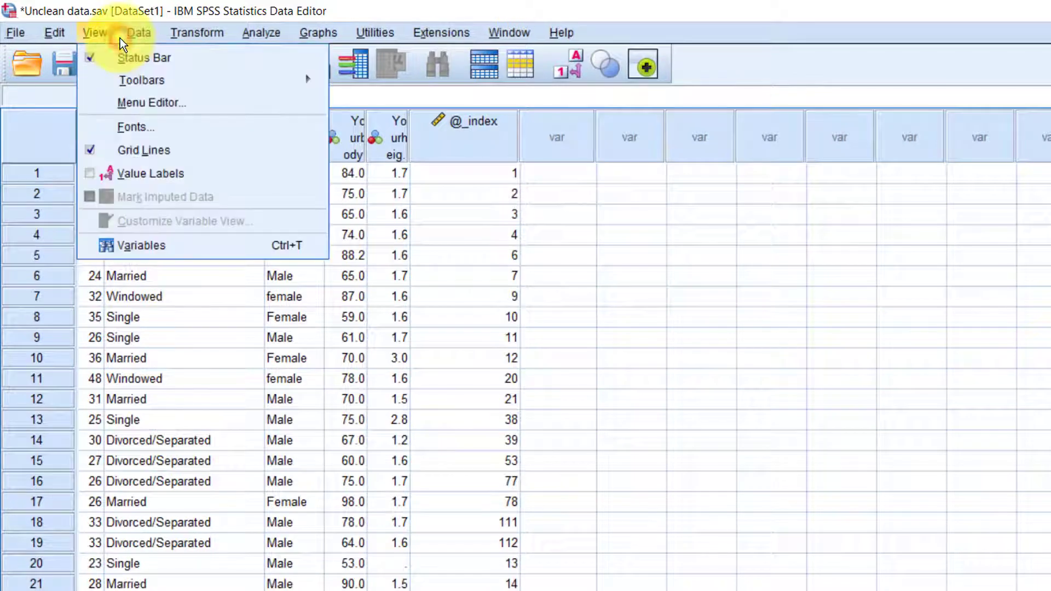
{"action": "mouse_move", "coordinate": [146, 35]}
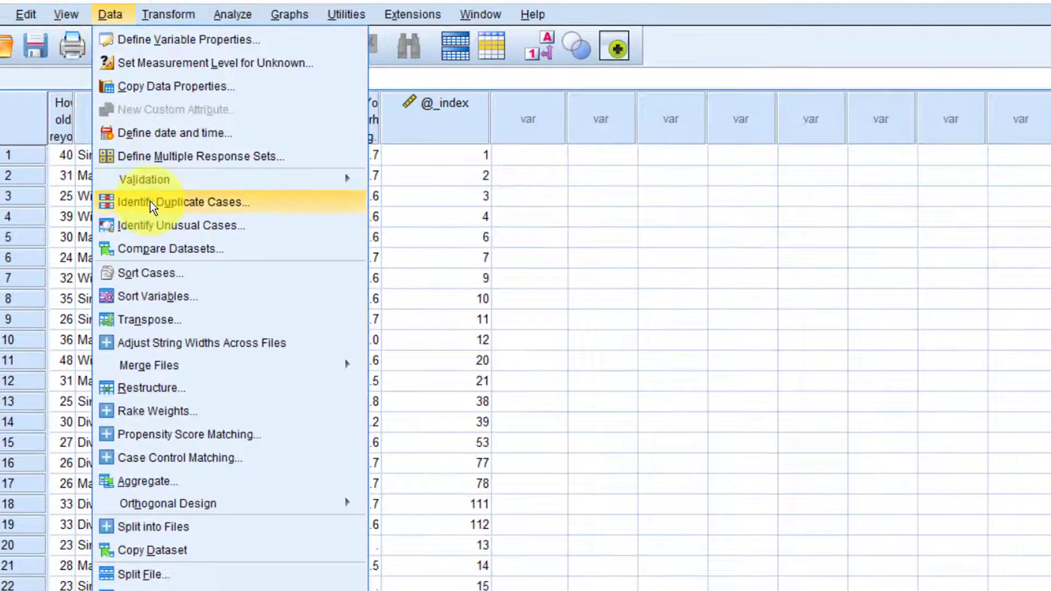
{"action": "left_click", "coordinate": [180, 220]}
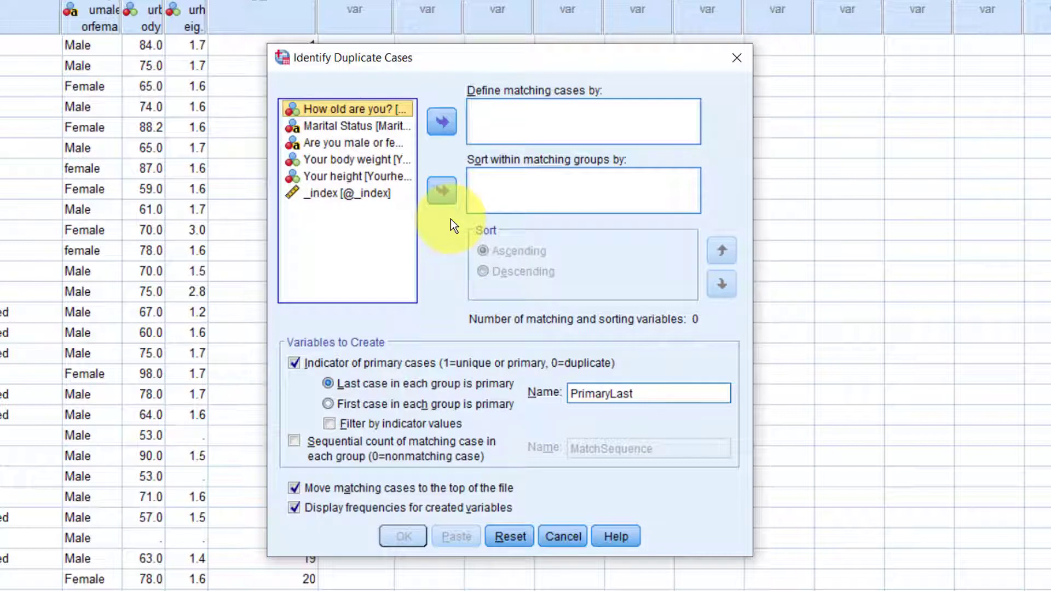
{"action": "mouse_move", "coordinate": [374, 196]}
{"action": "left_mouse_down"}
{"action": "mouse_move", "coordinate": [452, 185]}
{"action": "mouse_move", "coordinate": [537, 119]}
{"action": "left_mouse_up"}
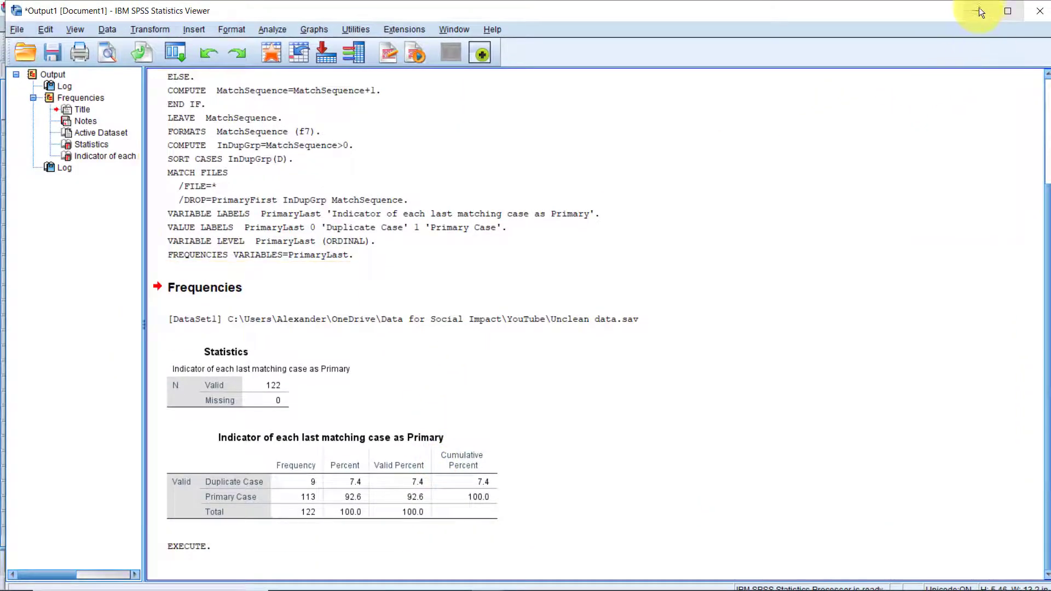
Sort by PrimaryLast, delete the nine duplicate cases, and clear the PrimaryLast column.
{"action": "left_click", "coordinate": [976, 9]}
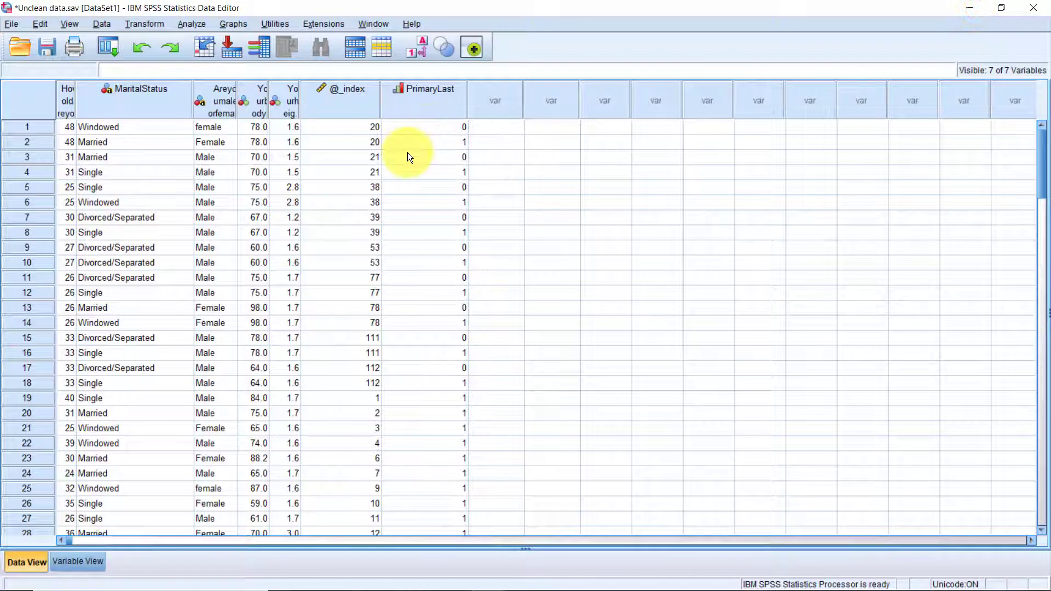
{"action": "right_click", "coordinate": [417, 88]}
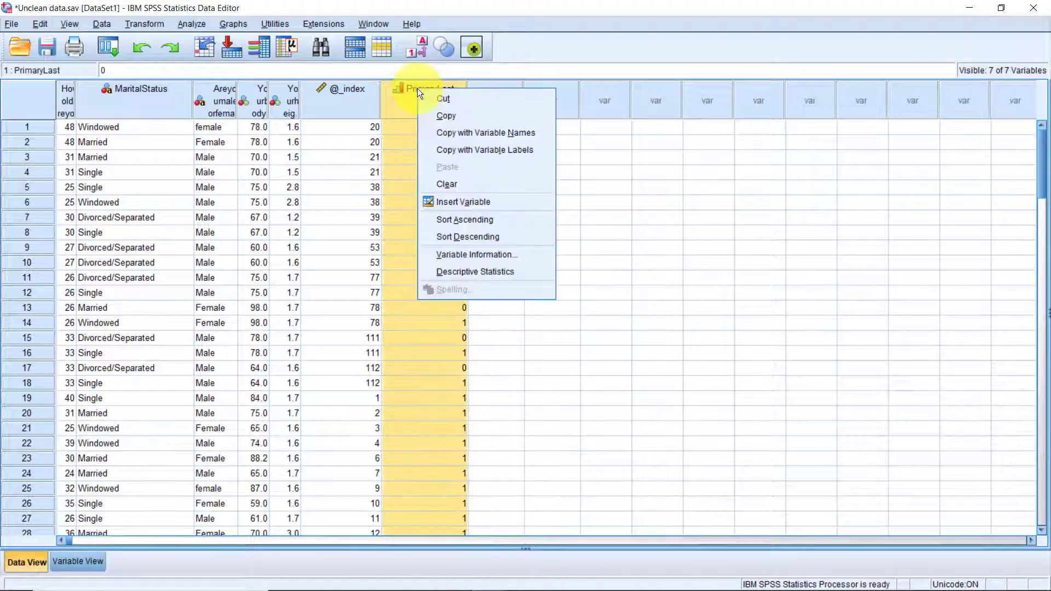
{"action": "left_click", "coordinate": [461, 218]}
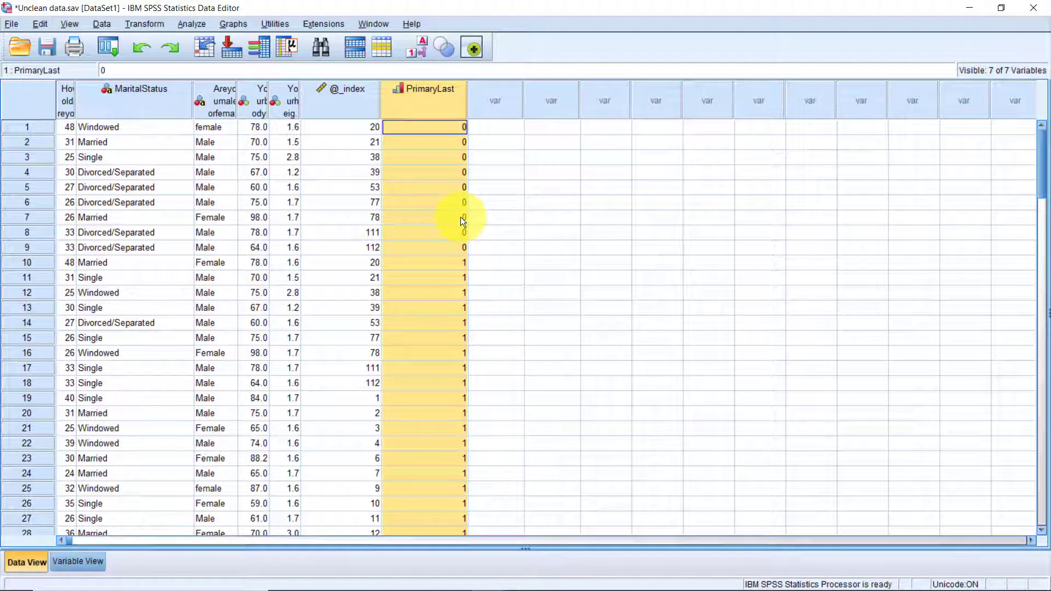
{"action": "left_click_drag", "start_coordinate": [32, 126], "coordinate": [26, 245]}
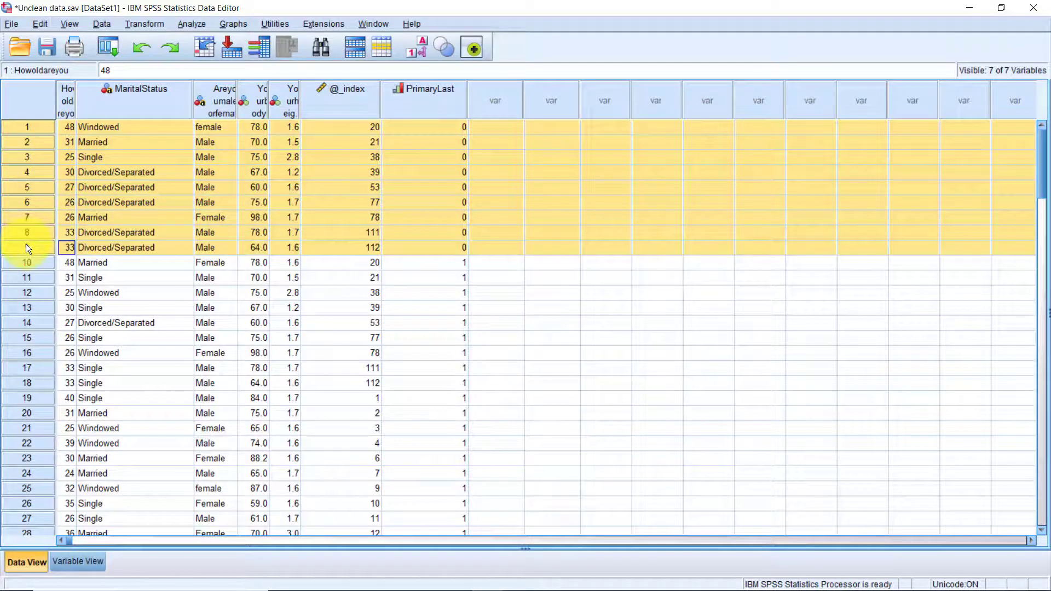
{"action": "right_click", "coordinate": [25, 207]}
{"action": "left_click", "coordinate": [47, 271]}
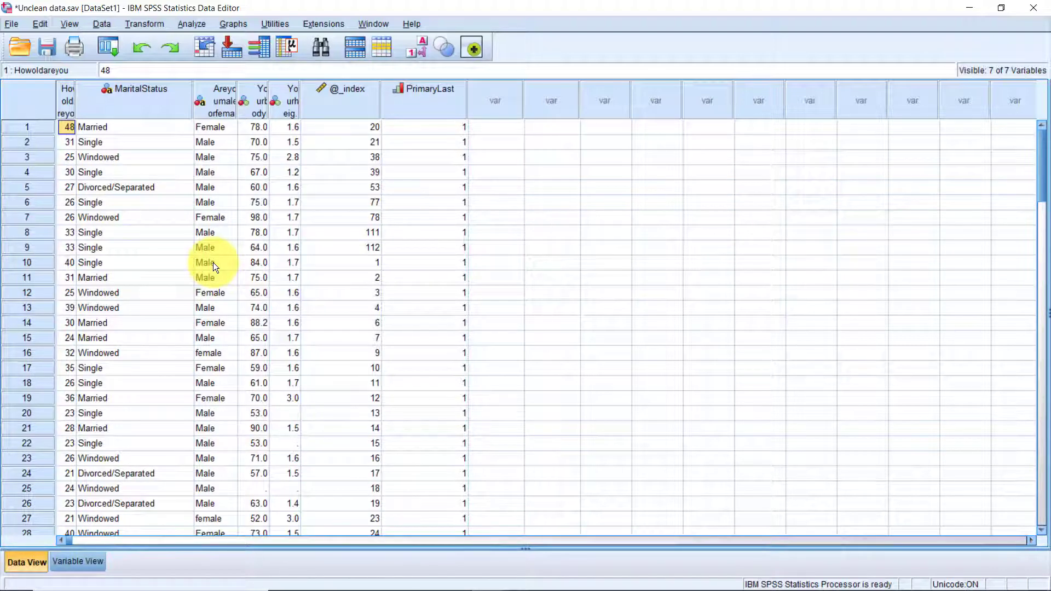
{"action": "left_click", "coordinate": [432, 103]}
{"action": "right_click", "coordinate": [432, 103]}
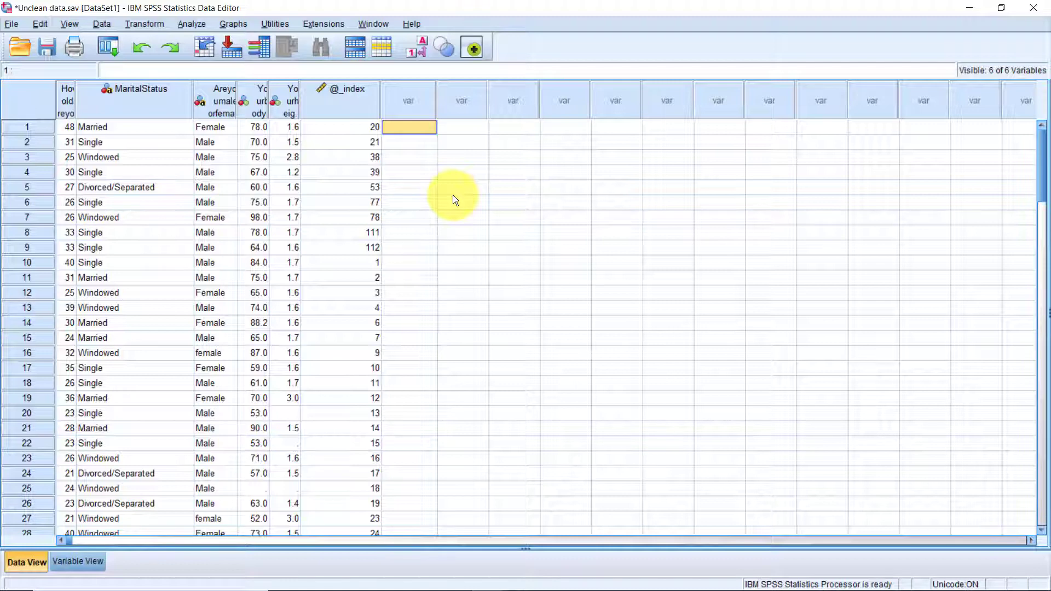
Get a frequency table for Areyoumaleorfemale via Descriptive Statistics, then return to the data.
{"action": "right_click", "coordinate": [218, 103]}
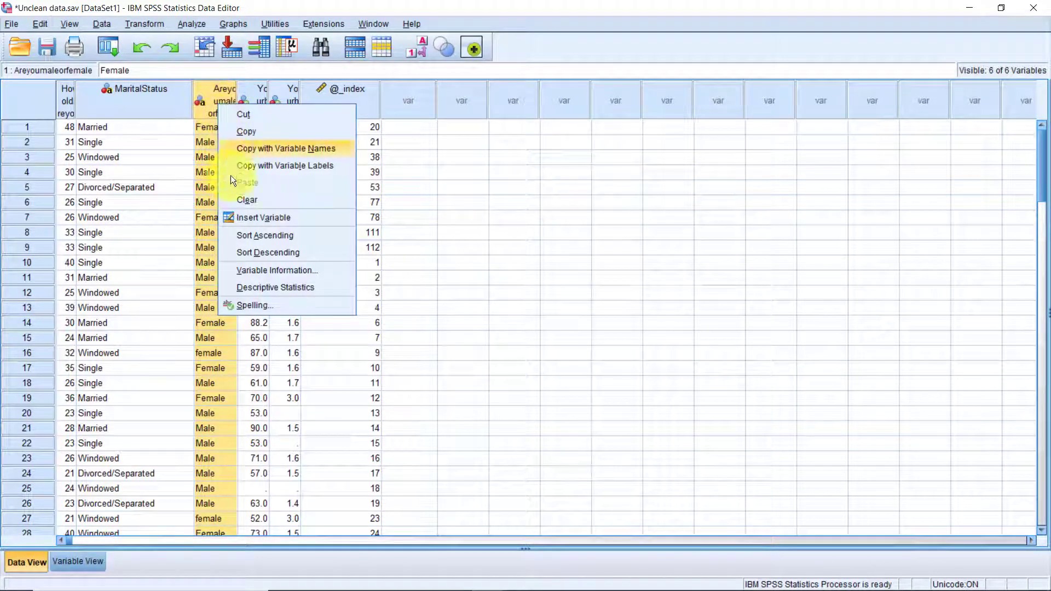
{"action": "left_click", "coordinate": [249, 284]}
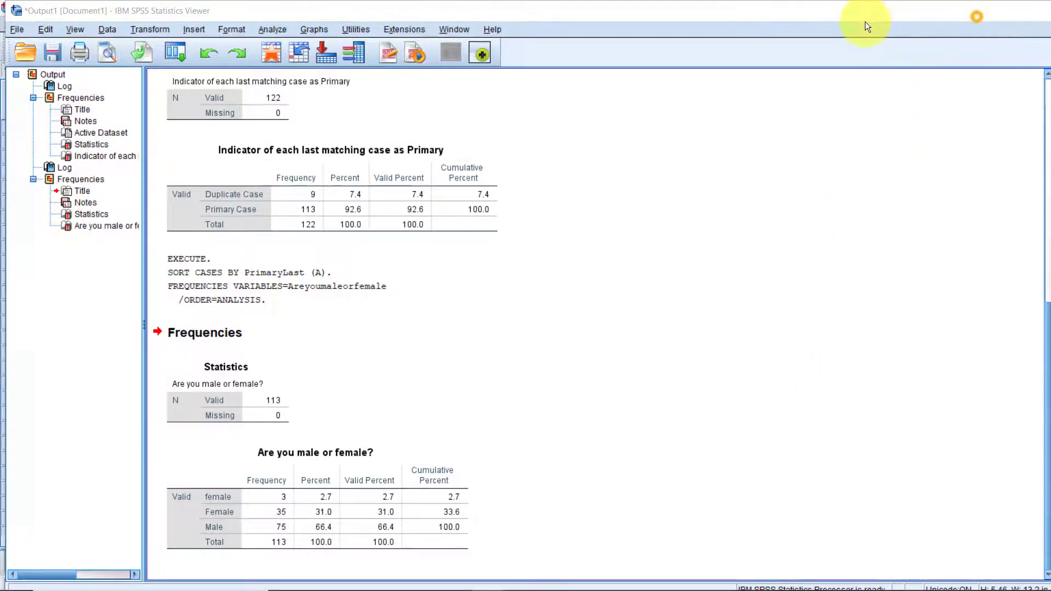
{"action": "left_click", "coordinate": [975, 12]}
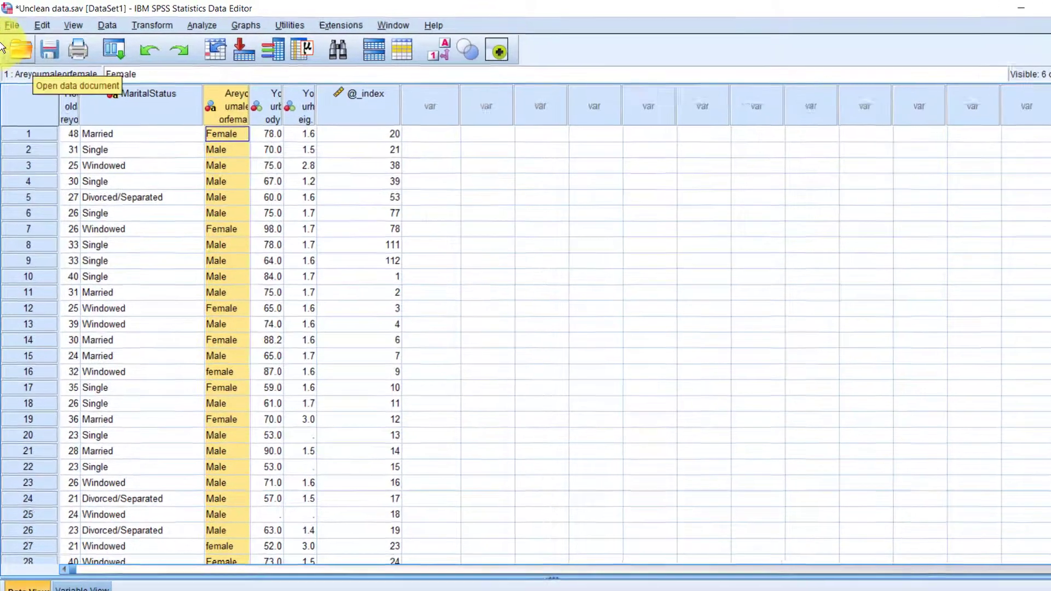
Replace all lowercase 'female' with 'Female' using a case-sensitive Replace All.
{"action": "left_click", "coordinate": [43, 25]}
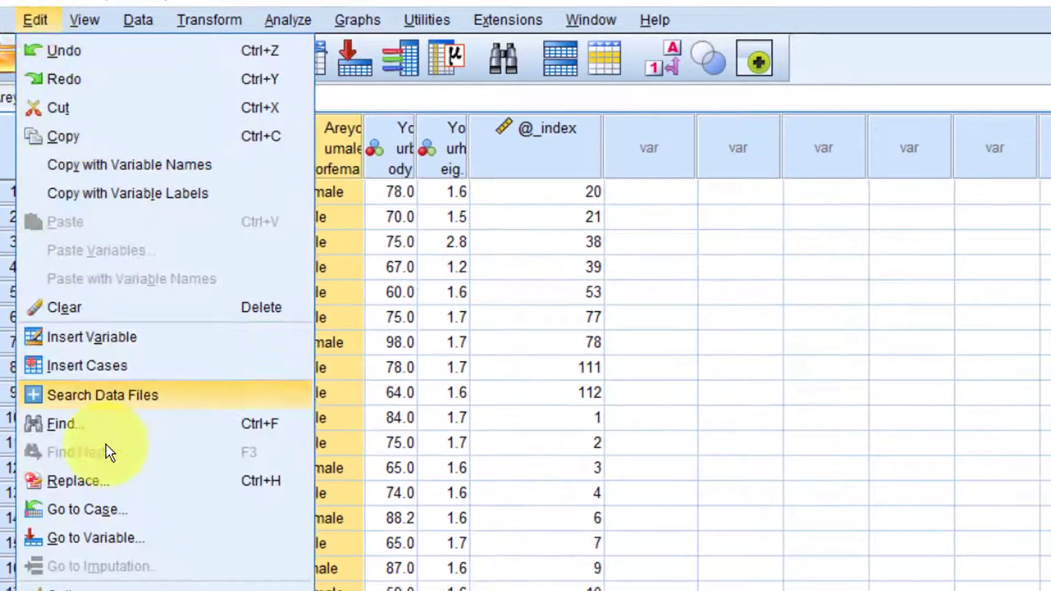
{"action": "left_click", "coordinate": [77, 481]}
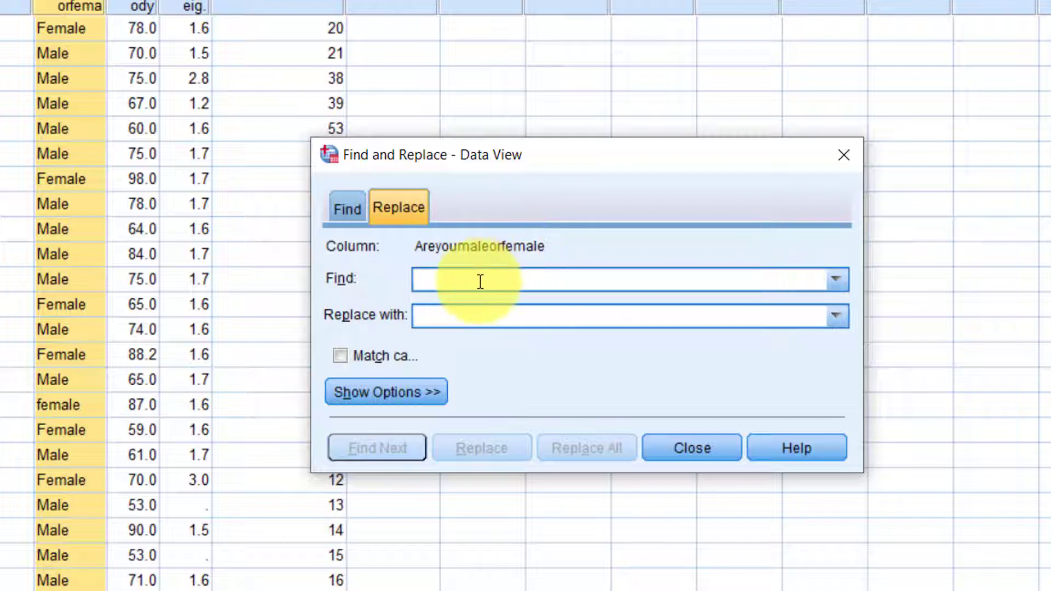
{"action": "type", "text": "female"}
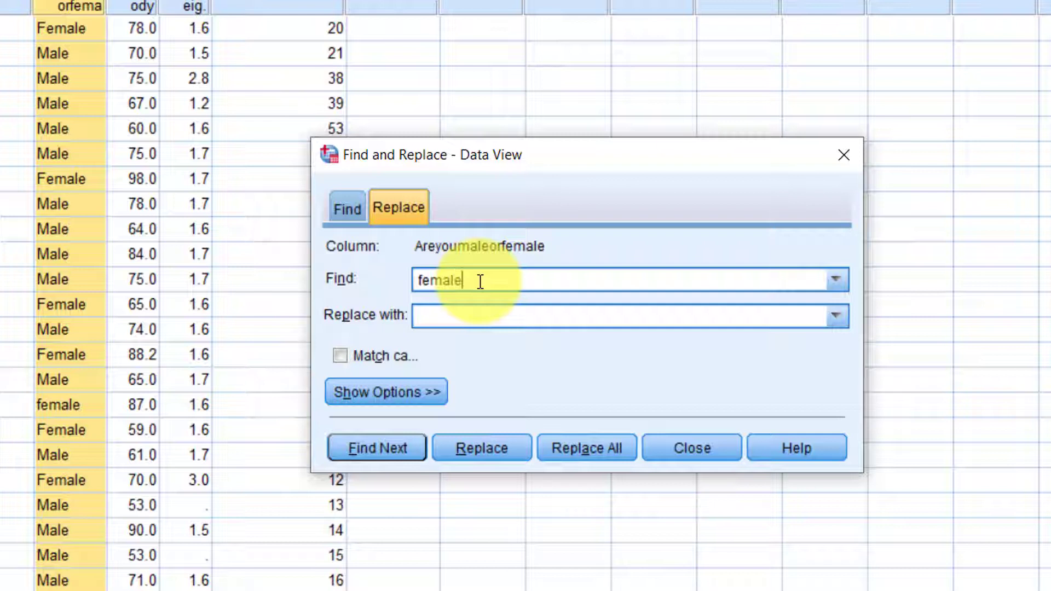
{"action": "left_click", "coordinate": [489, 309]}
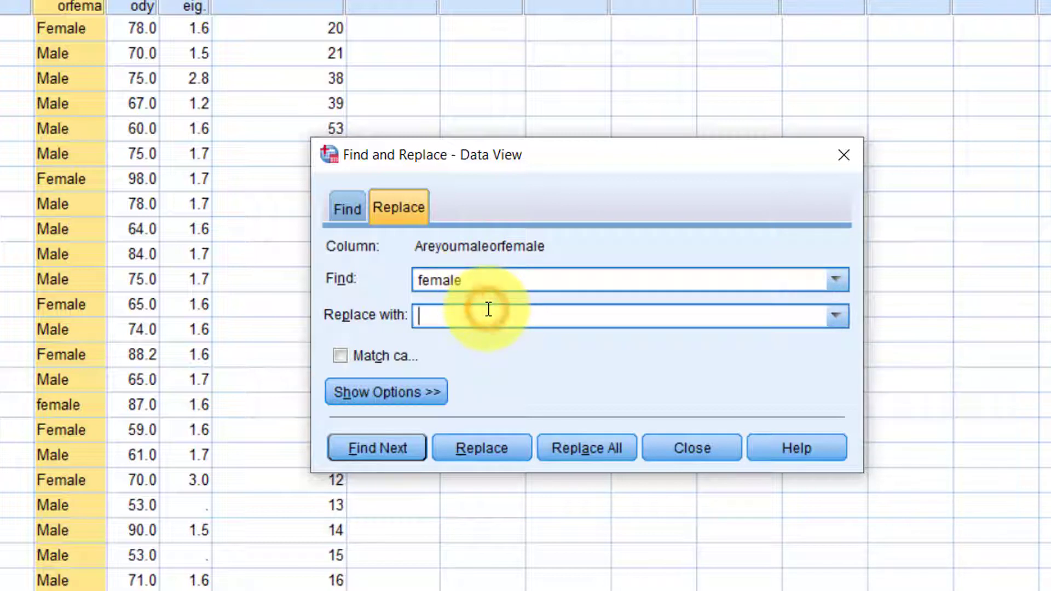
{"action": "type", "text": "Female"}
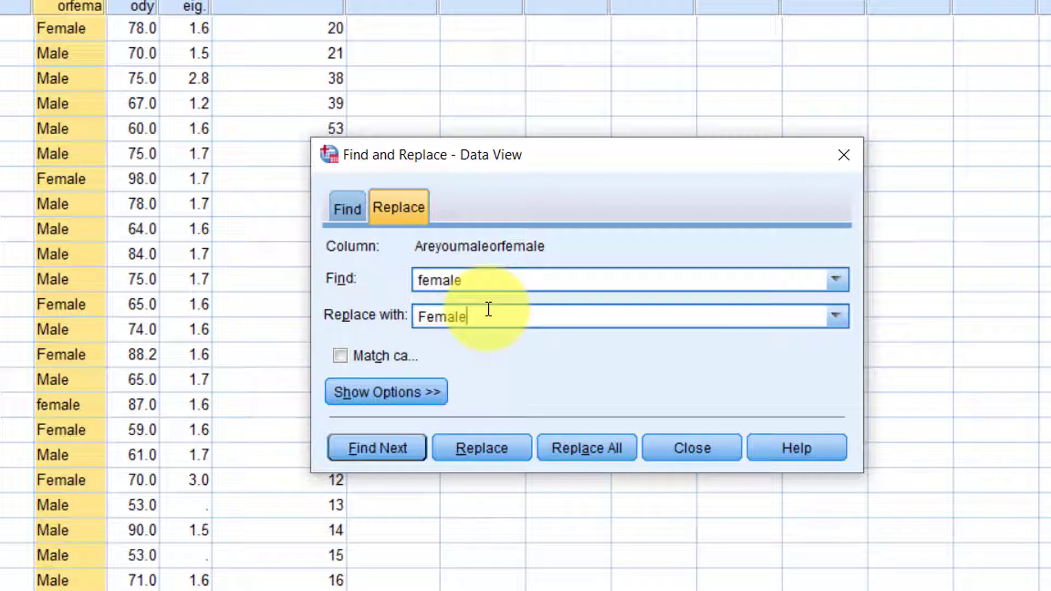
{"action": "left_click", "coordinate": [340, 357]}
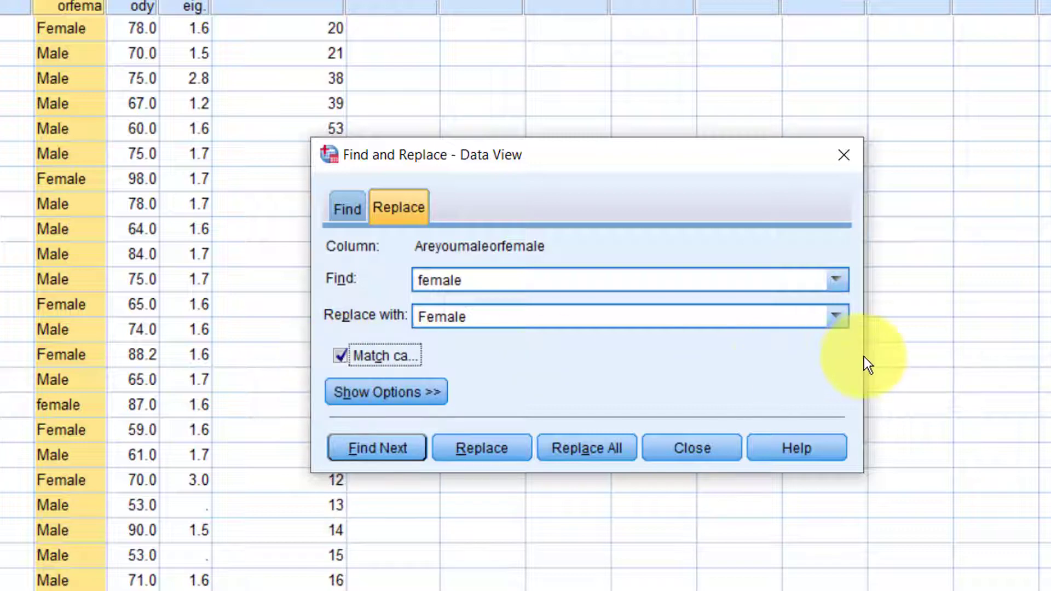
{"action": "left_click_drag", "start_coordinate": [864, 356], "coordinate": [969, 356]}
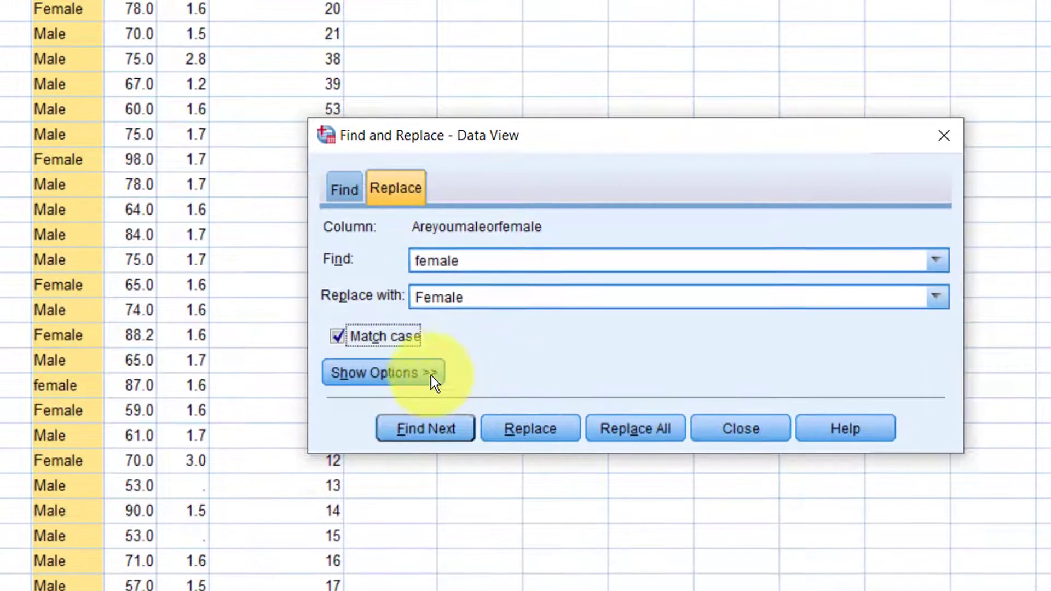
{"action": "left_click", "coordinate": [431, 374]}
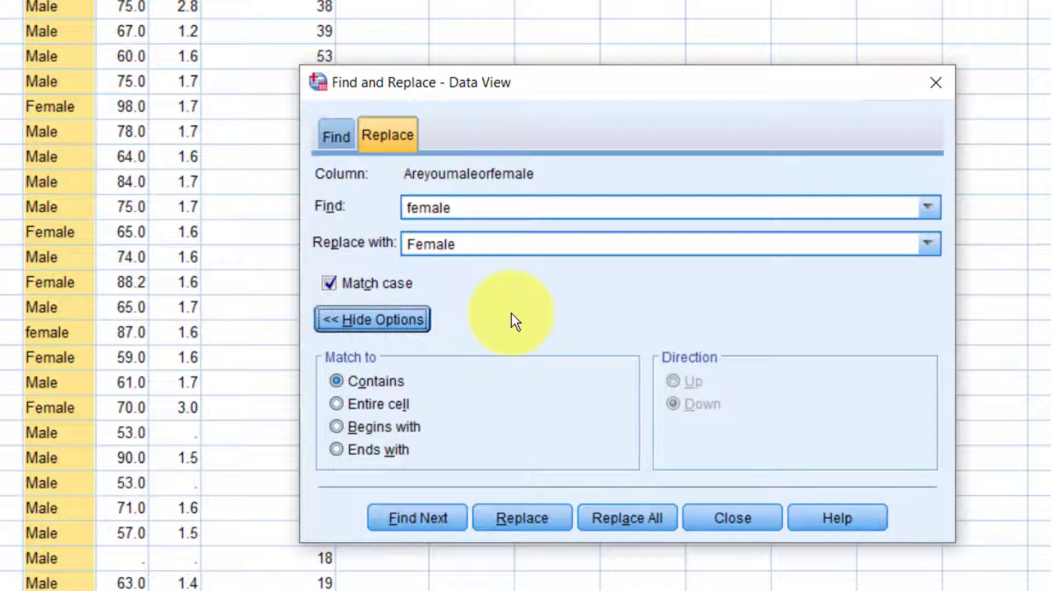
{"action": "left_click", "coordinate": [613, 513]}
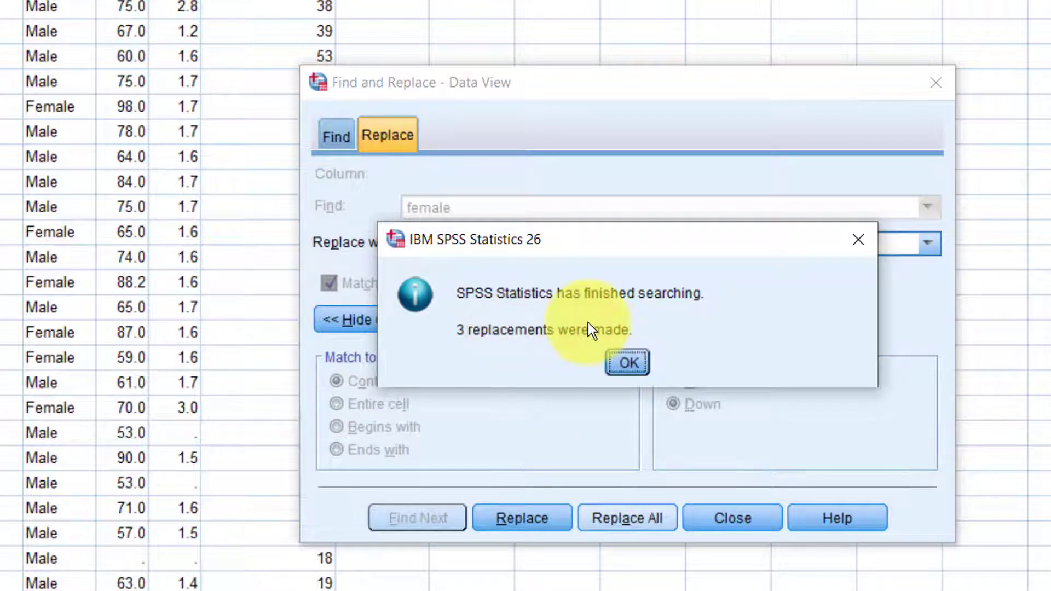
{"action": "left_click", "coordinate": [629, 363]}
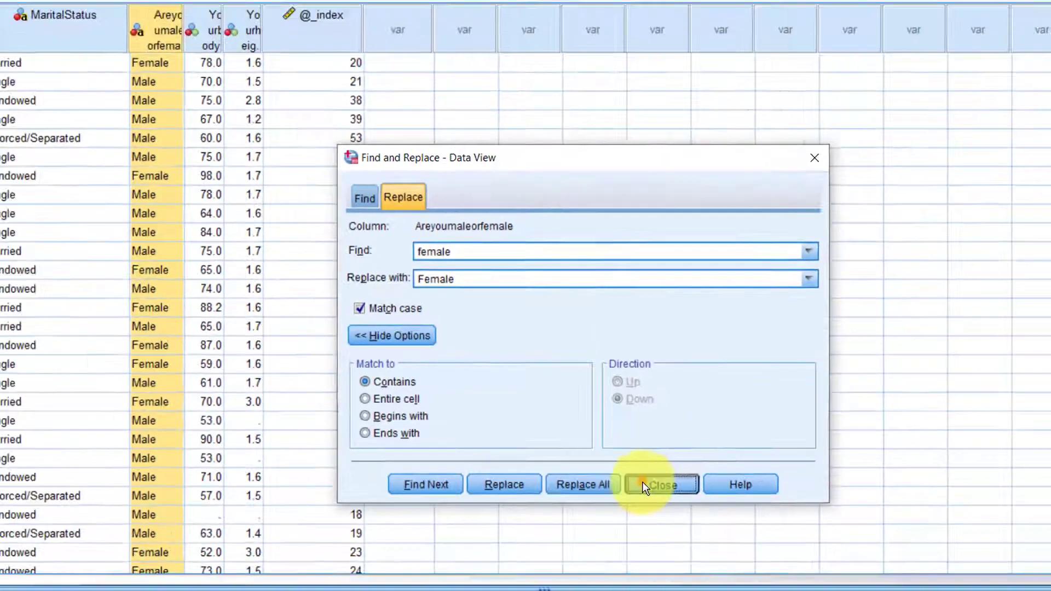
Close the Find and Replace dialog and open the Transform menu.
{"action": "left_click", "coordinate": [707, 514]}
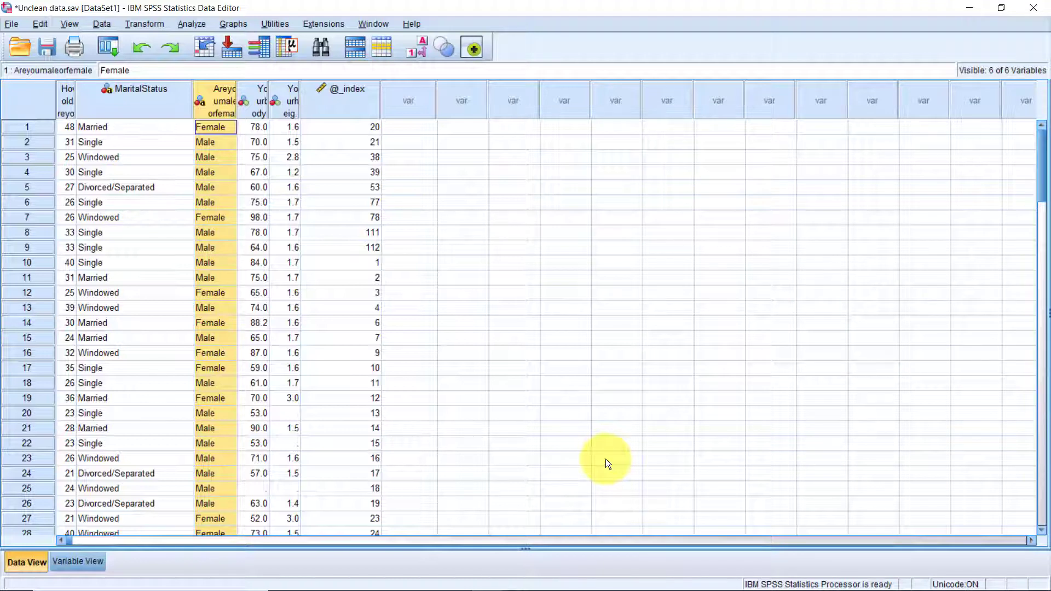
{"action": "left_click", "coordinate": [144, 23]}
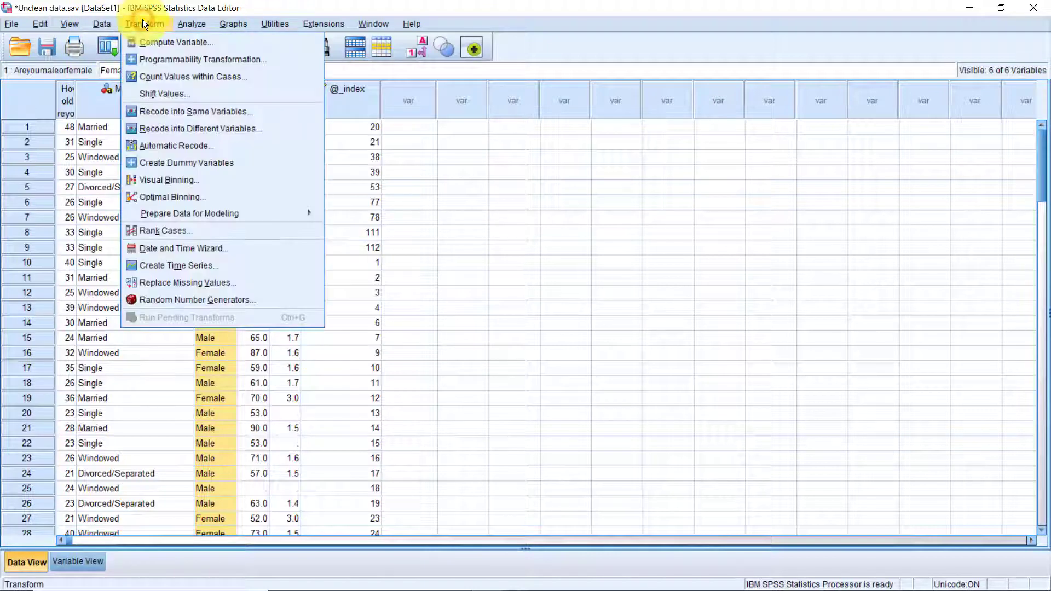
Add the gender and Marital Status variables to the Automatic Recode list.
{"action": "left_click", "coordinate": [157, 142]}
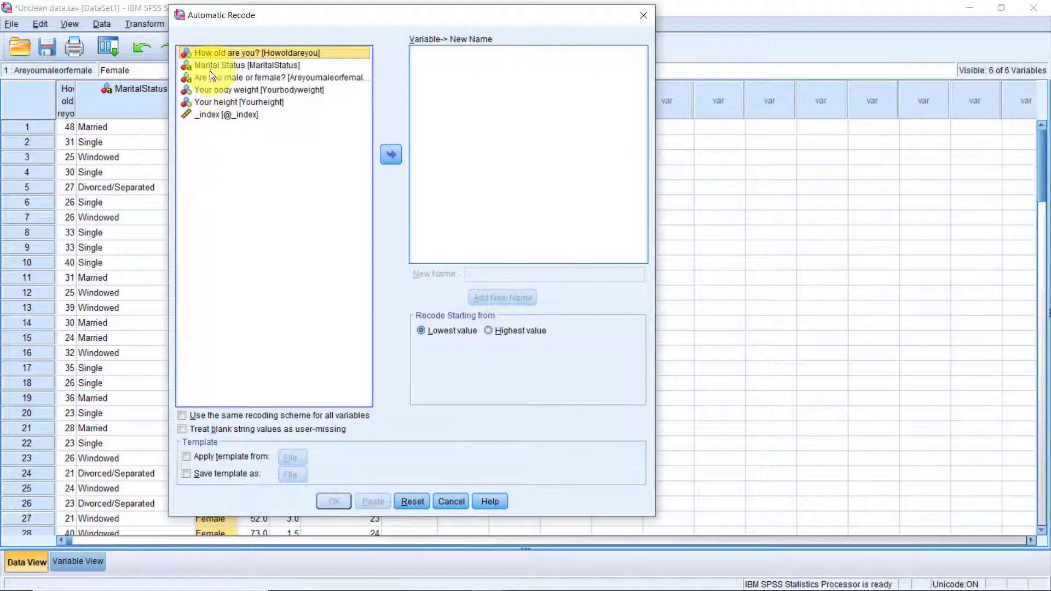
{"action": "left_click_drag", "start_coordinate": [215, 77], "coordinate": [425, 82]}
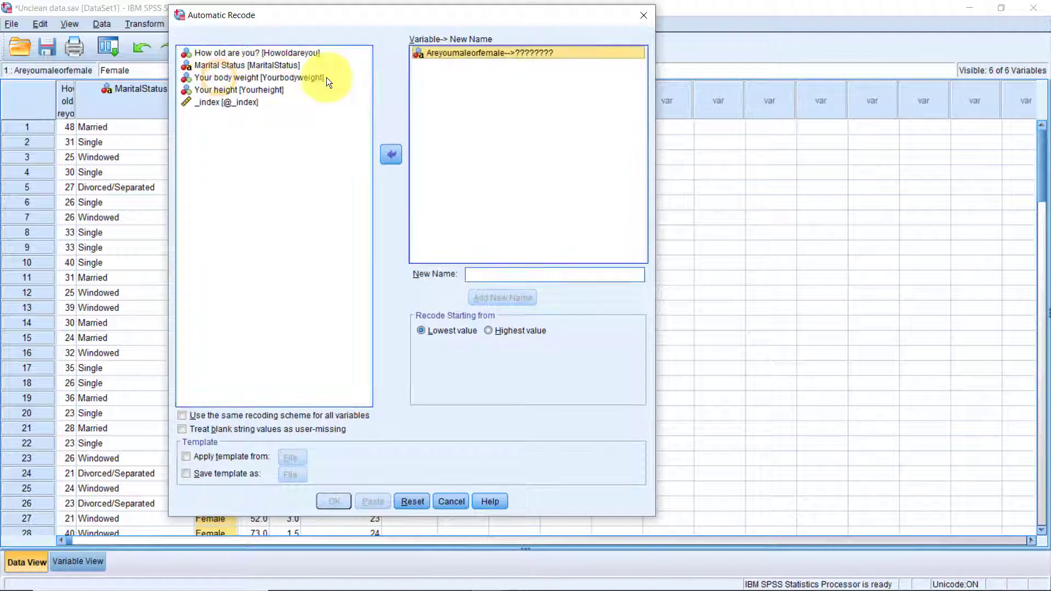
{"action": "left_click_drag", "start_coordinate": [284, 65], "coordinate": [431, 85]}
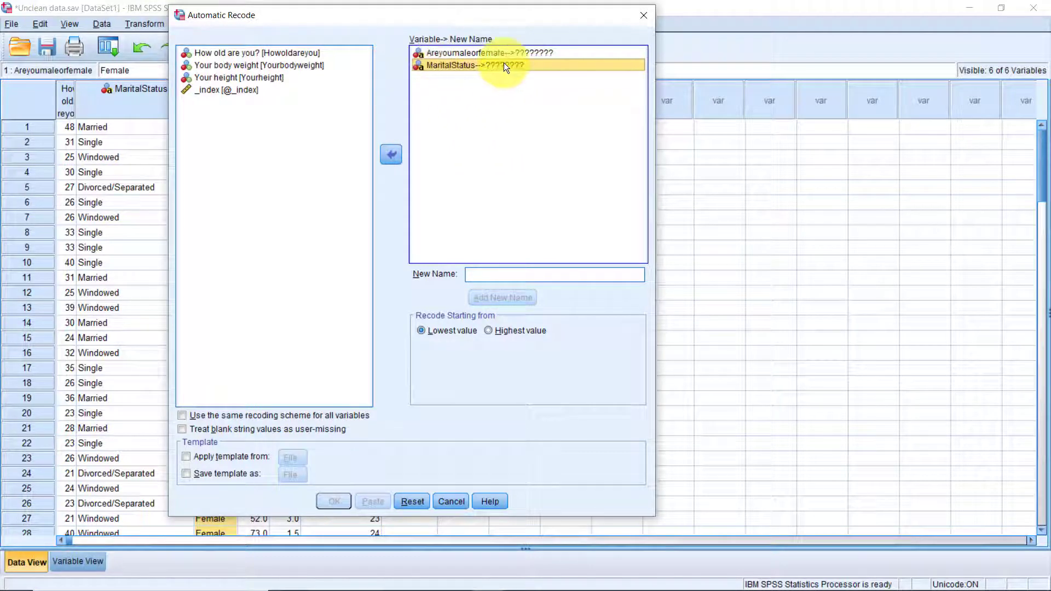
Name the recoded variables mstatus and sex, run the recode, and return to the data.
{"action": "left_click", "coordinate": [499, 273]}
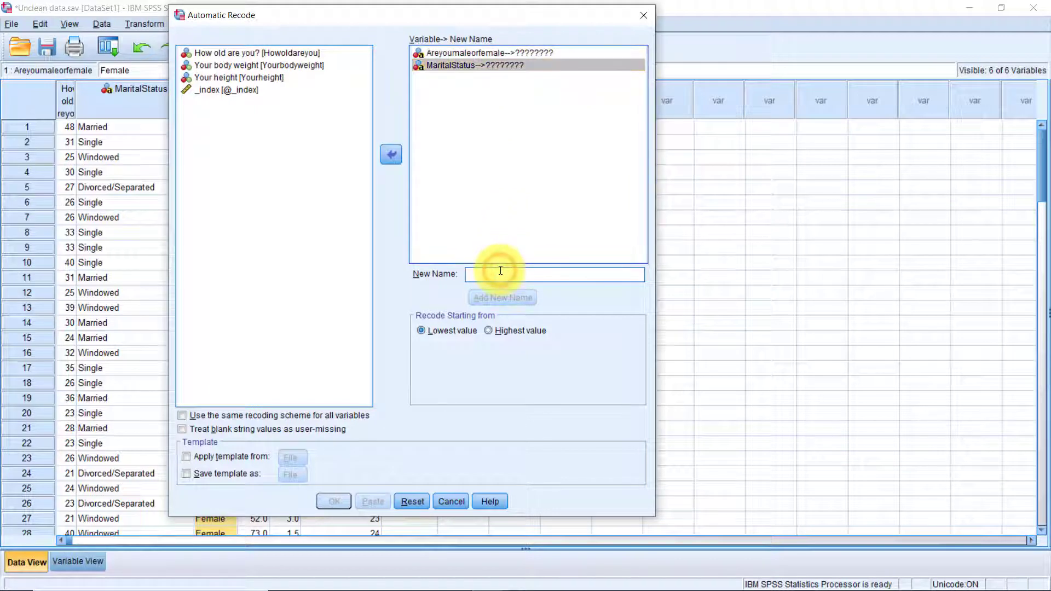
{"action": "type", "text": "mstatus"}
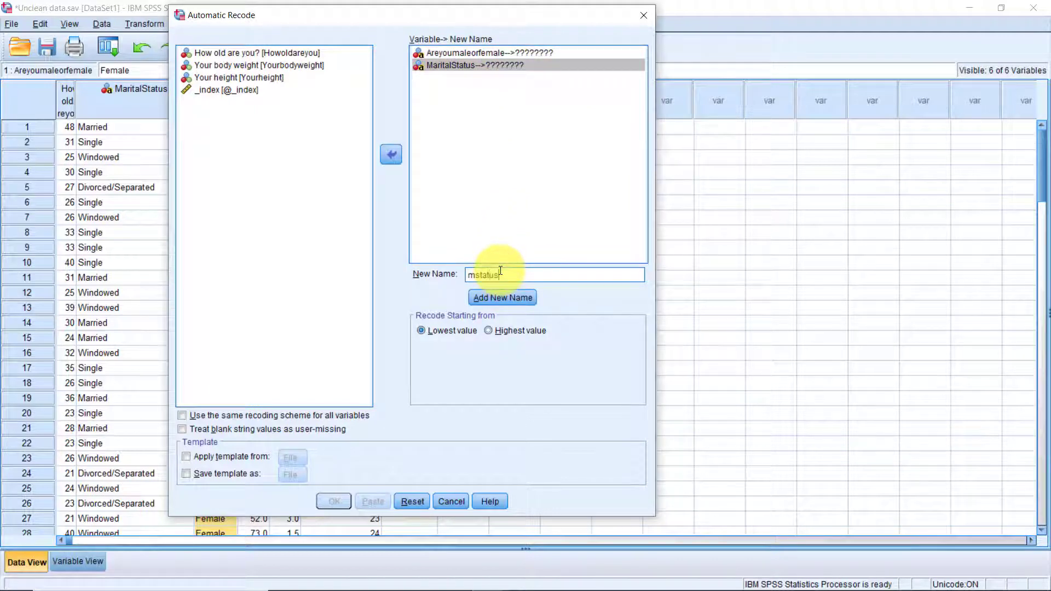
{"action": "left_click", "coordinate": [508, 297]}
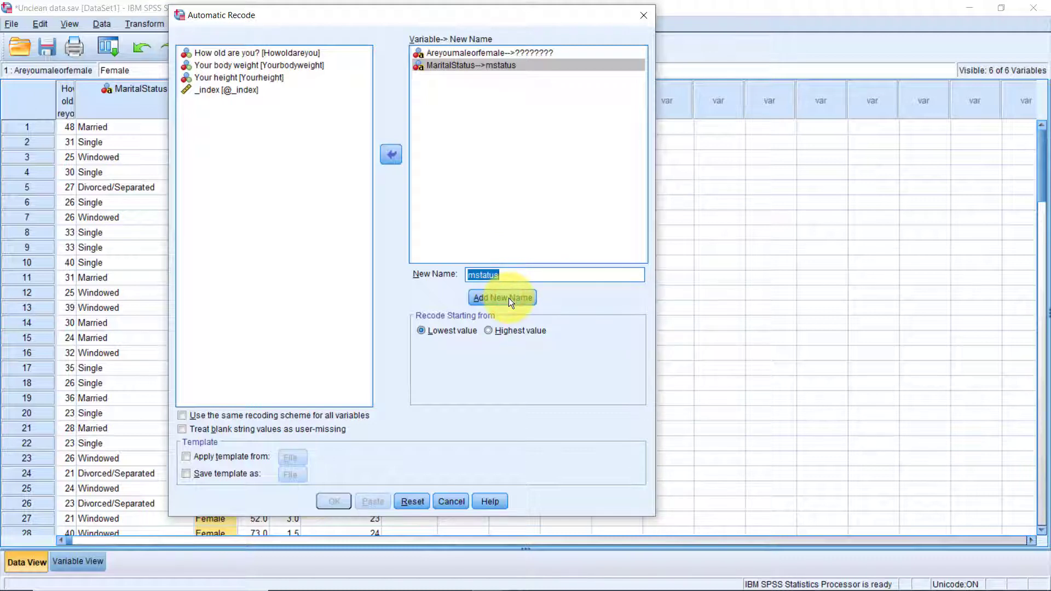
{"action": "left_click", "coordinate": [481, 53]}
{"action": "left_click", "coordinate": [488, 275]}
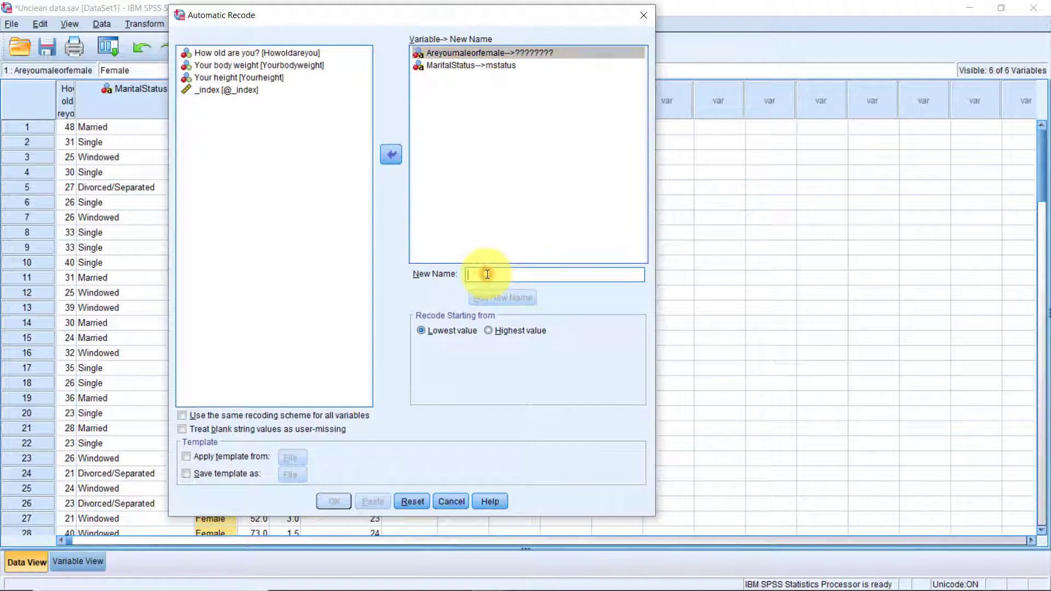
{"action": "type", "text": "sex"}
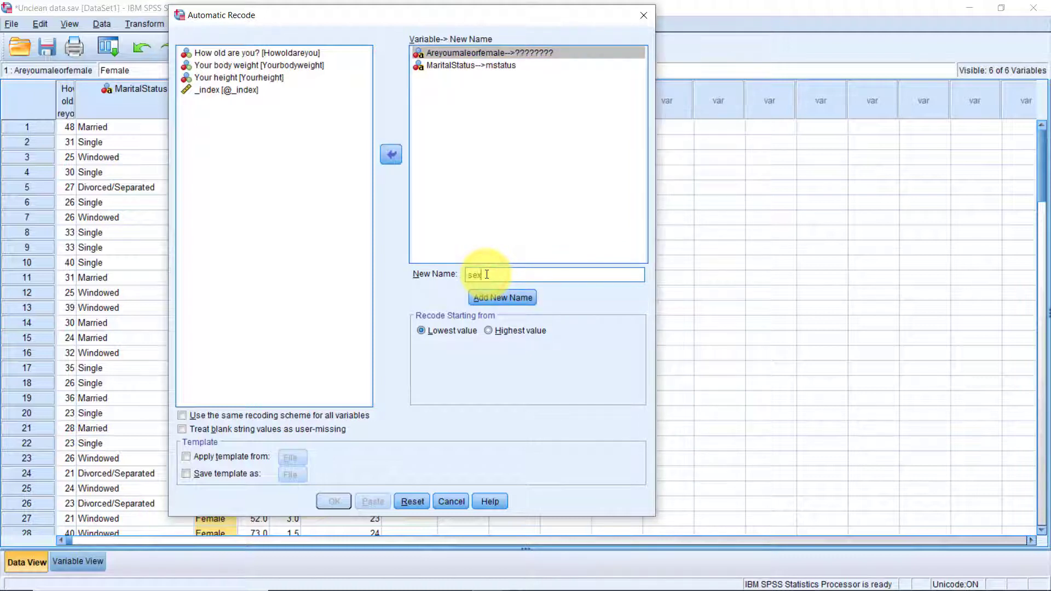
{"action": "left_click", "coordinate": [493, 298]}
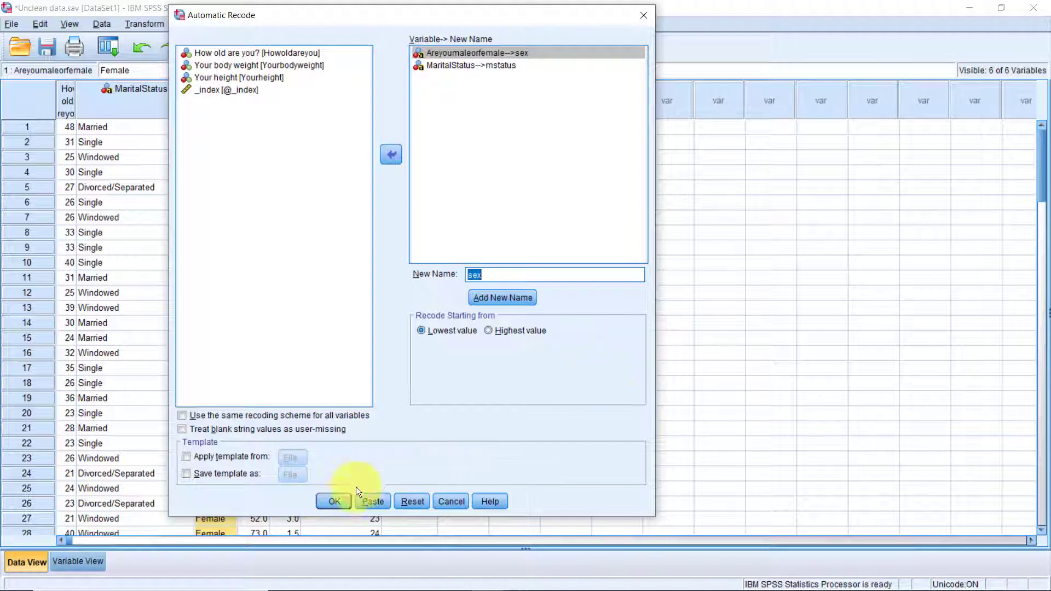
{"action": "left_click", "coordinate": [340, 501]}
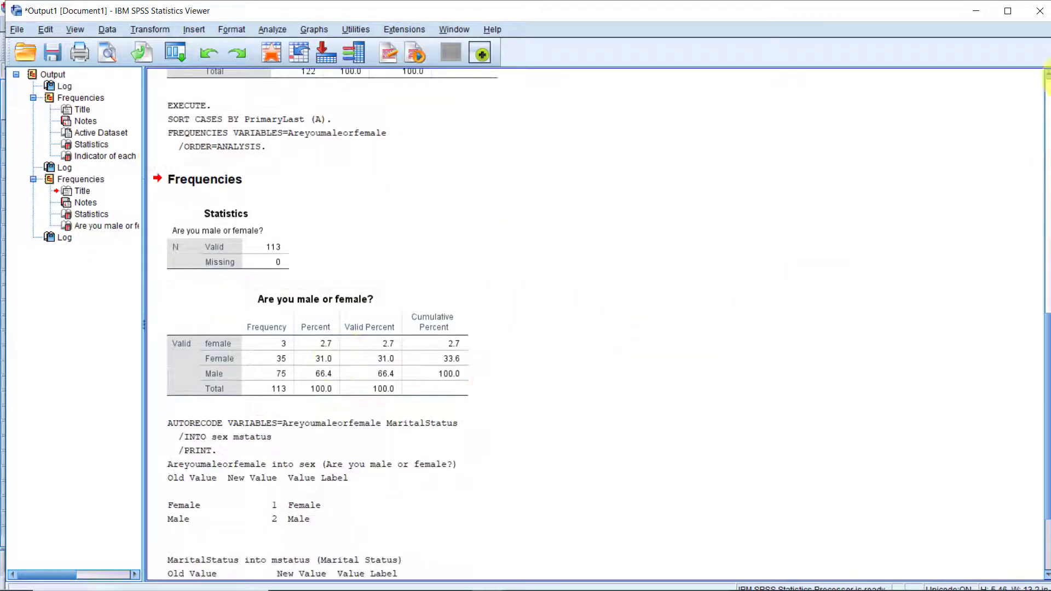
{"action": "left_click", "coordinate": [976, 10]}
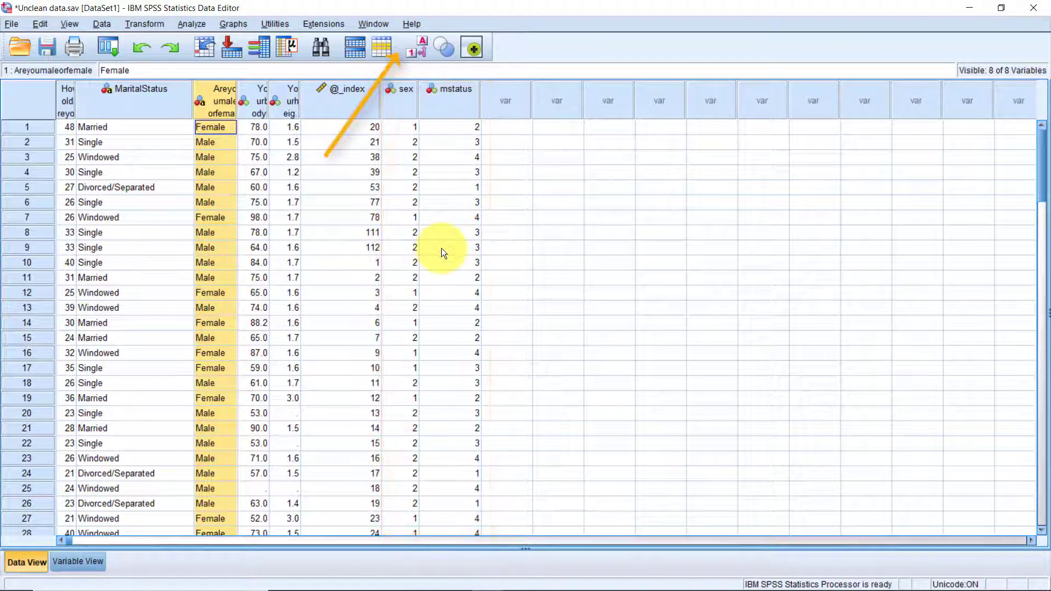
Show value labels and delete the original MaritalStatus and Areyoumaleorfemale columns.
{"action": "left_click", "coordinate": [416, 53]}
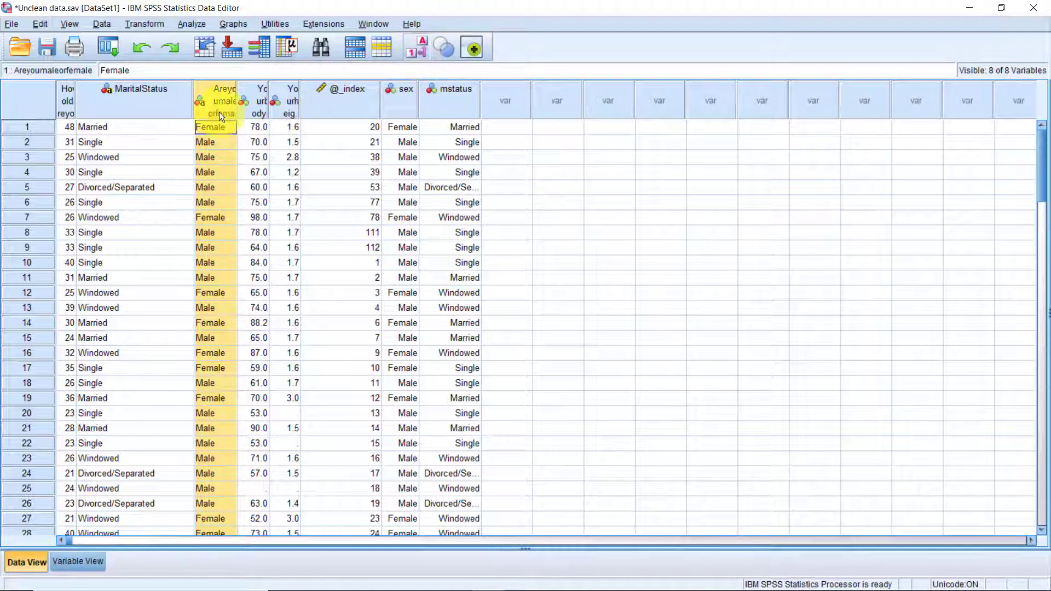
{"action": "right_click", "coordinate": [155, 108]}
{"action": "left_click", "coordinate": [194, 202]}
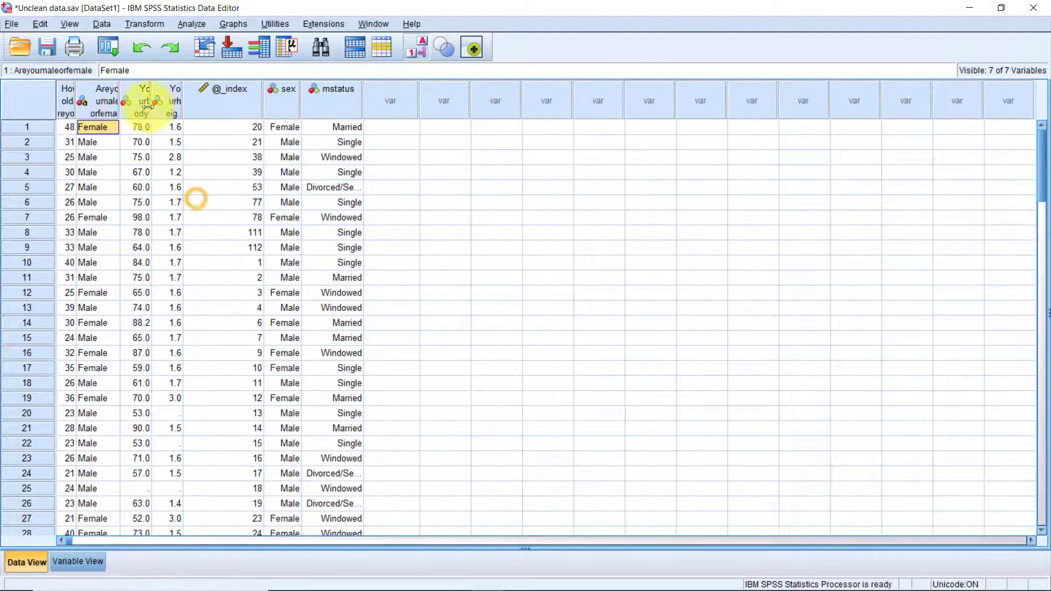
{"action": "right_click", "coordinate": [89, 103]}
{"action": "left_click", "coordinate": [121, 194]}
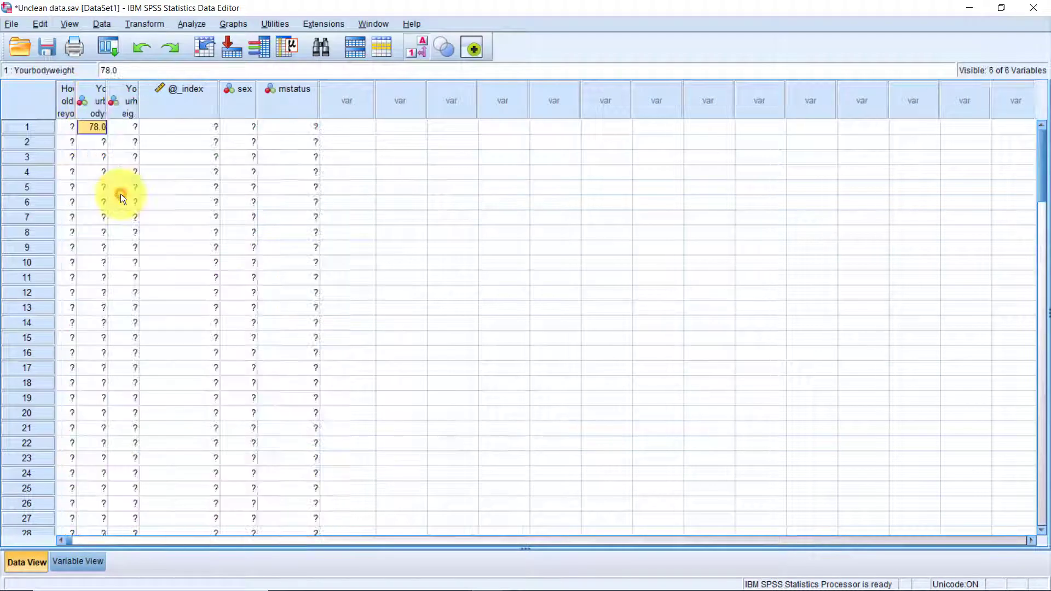
Widen the Howoldareyou column so its full name is visible.
{"action": "left_click_drag", "start_coordinate": [75, 104], "coordinate": [300, 107]}
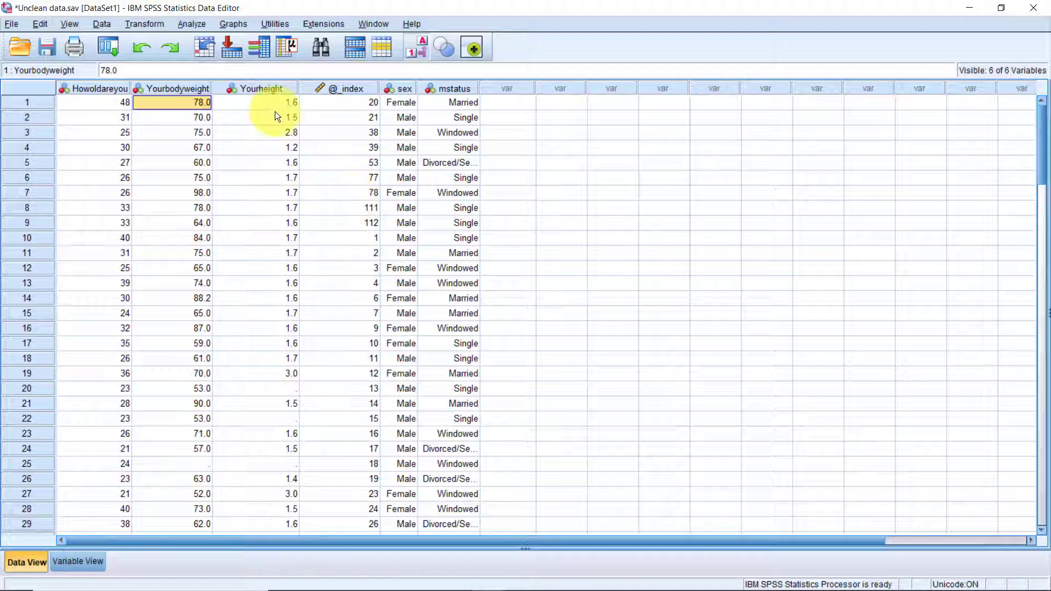
Sort all cases by Yourheight, largest first.
{"action": "right_click", "coordinate": [271, 88]}
{"action": "left_click", "coordinate": [288, 142]}
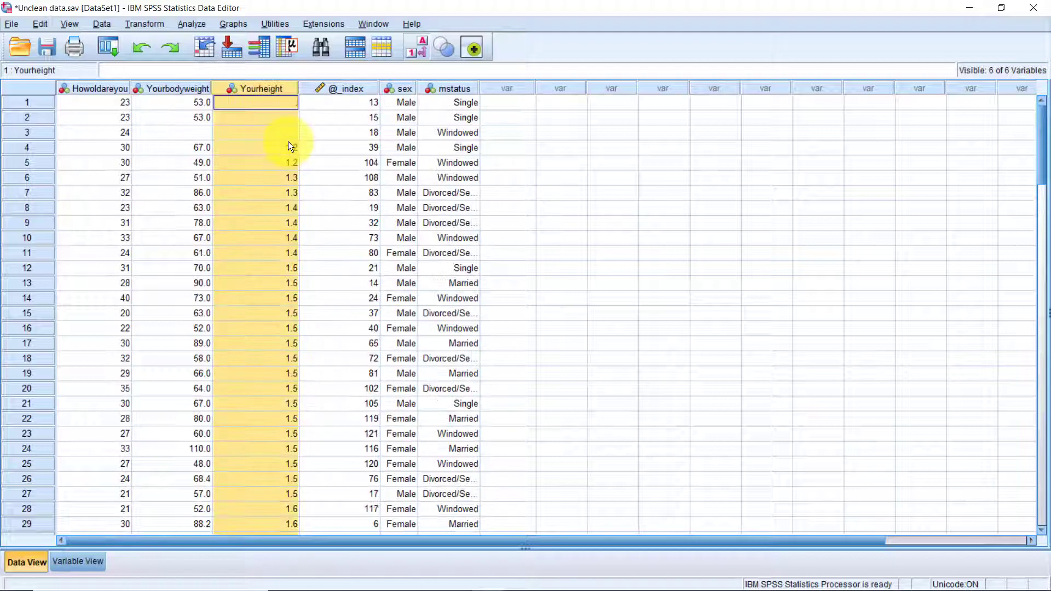
{"action": "right_click", "coordinate": [283, 91]}
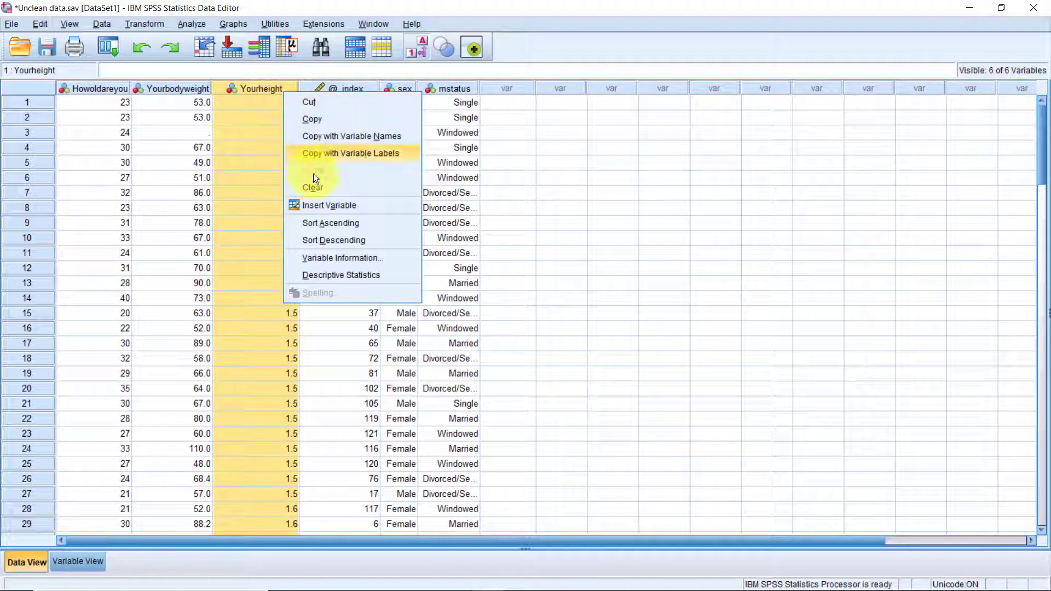
{"action": "left_click", "coordinate": [326, 241]}
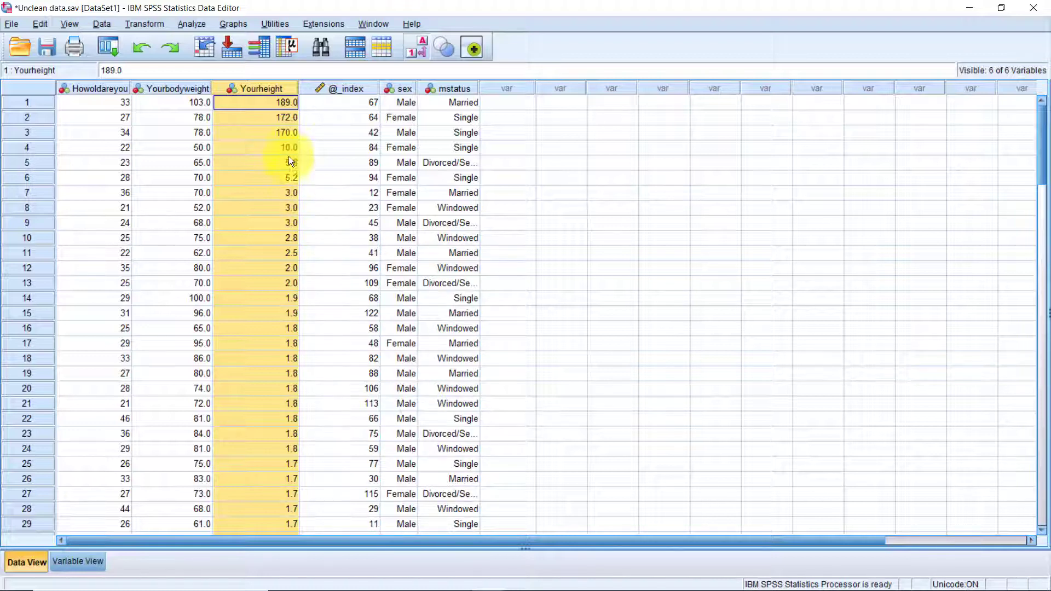
Convert the top centimetre heights to metres, e.g. row 3's 170 to 1.7.
{"action": "left_click", "coordinate": [284, 133]}
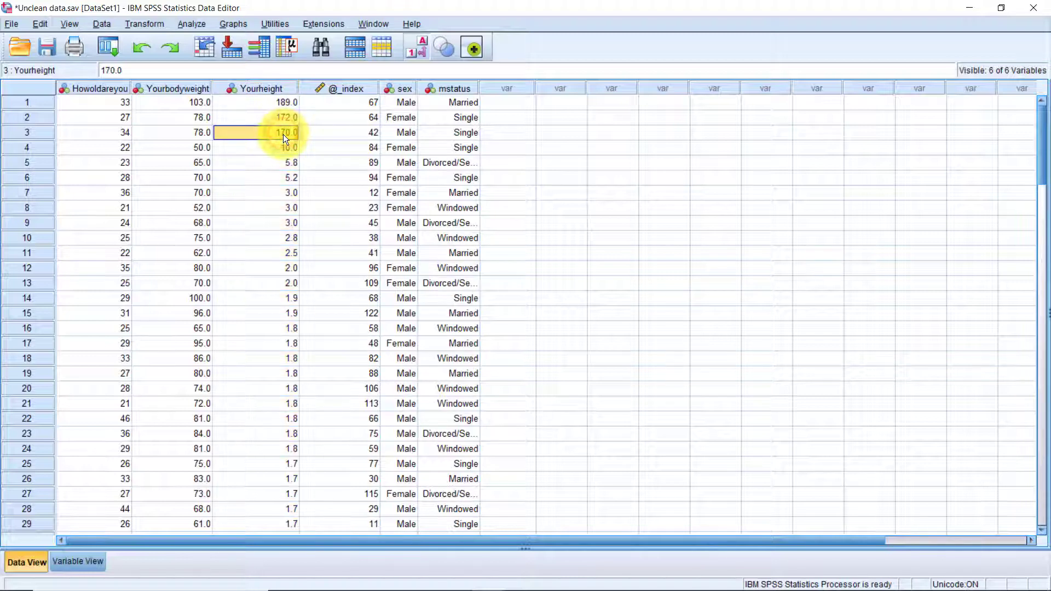
{"action": "double_click", "coordinate": [283, 132]}
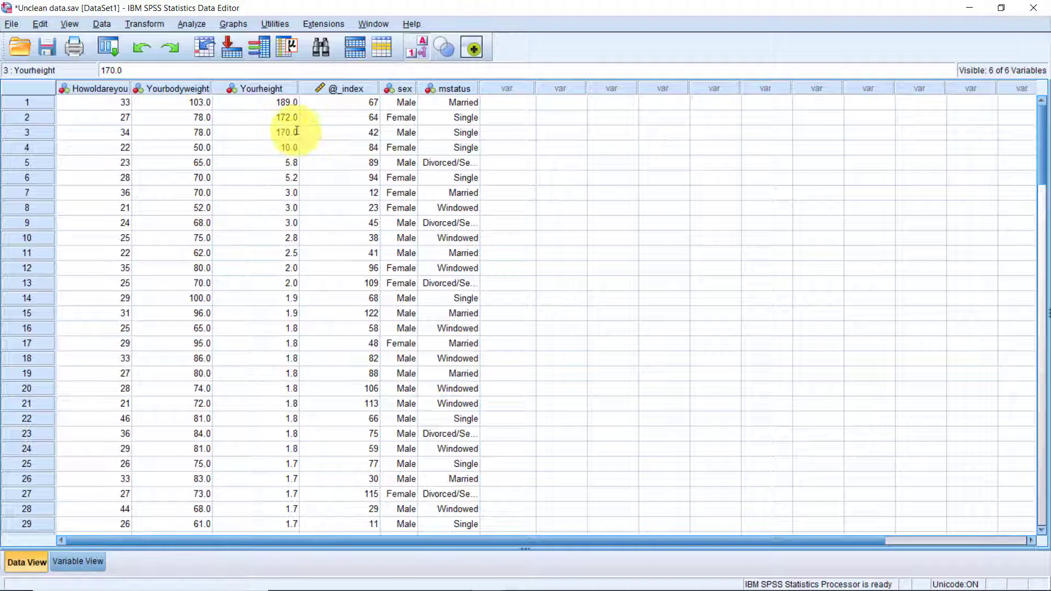
{"action": "key", "text": "BackSpace"}
{"action": "key", "text": "BackSpace"}
{"action": "type", "text": "7"}
{"action": "left_click", "coordinate": [290, 120]}
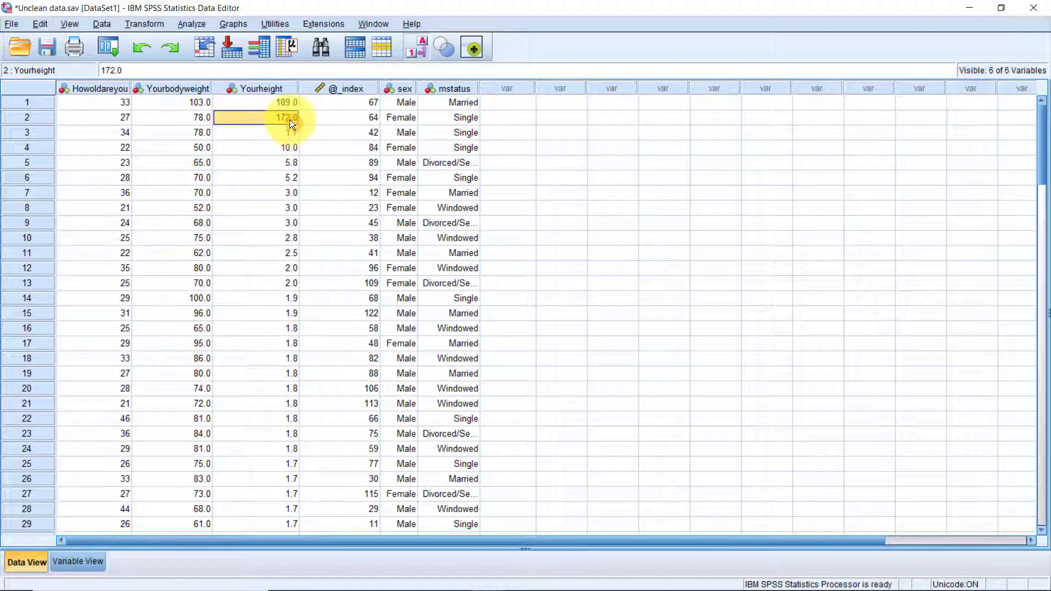
{"action": "key", "text": "Down"}
{"action": "left_click", "coordinate": [288, 106]}
{"action": "key", "text": "Down"}
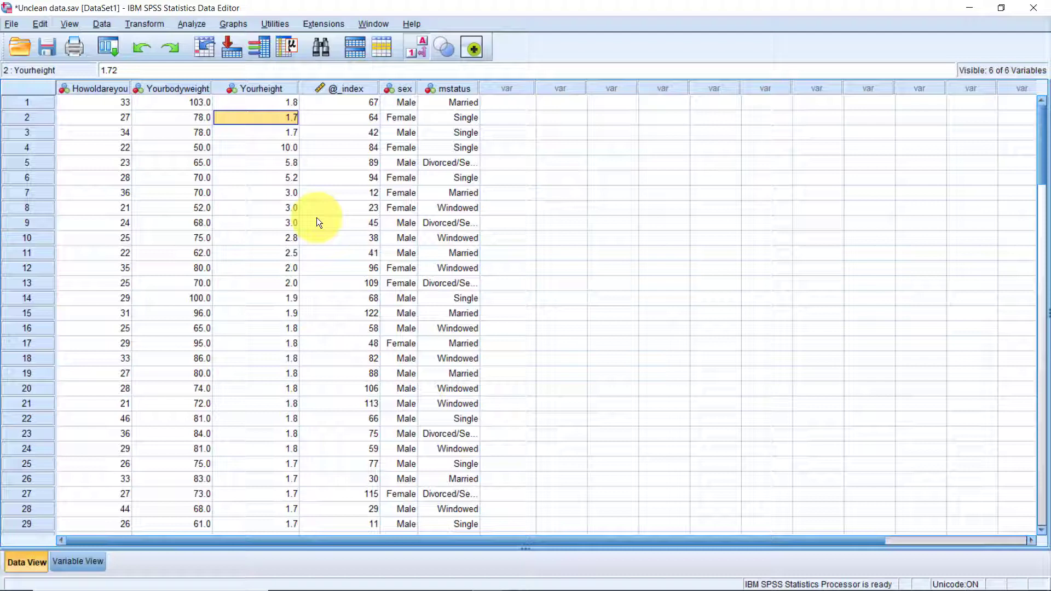
In Variable View, set Measure to Scale for the age, body weight and height rows.
{"action": "left_click", "coordinate": [81, 561]}
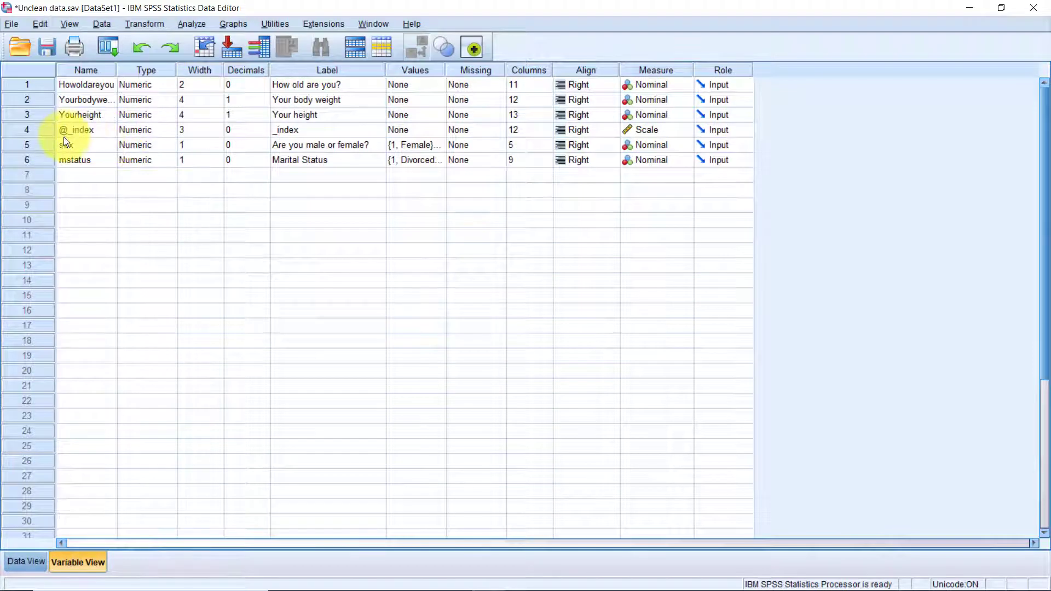
{"action": "left_click", "coordinate": [48, 85]}
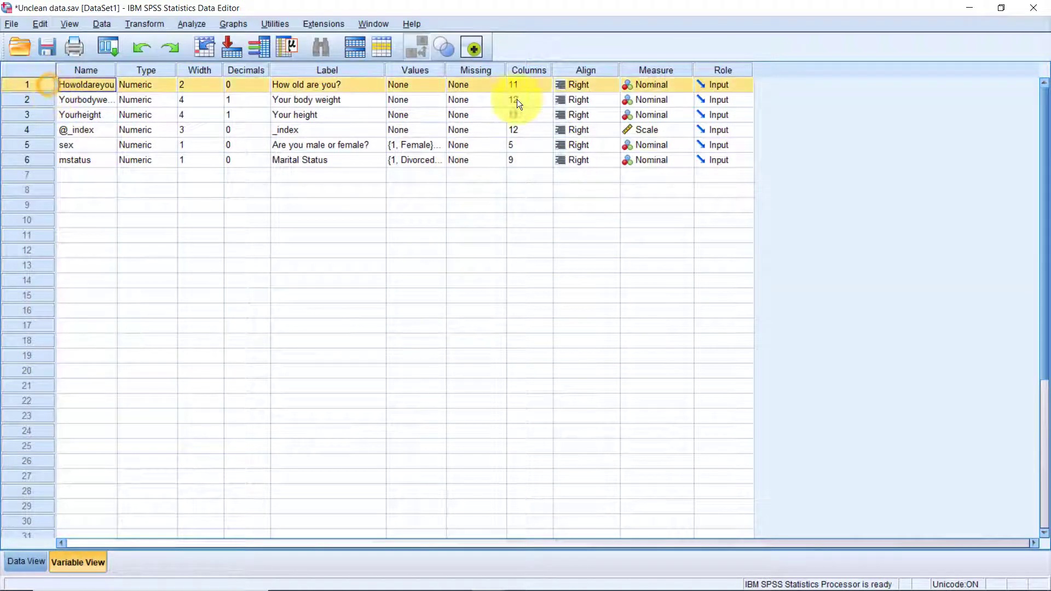
{"action": "left_click", "coordinate": [687, 83]}
{"action": "left_click", "coordinate": [672, 100]}
{"action": "left_click", "coordinate": [681, 98]}
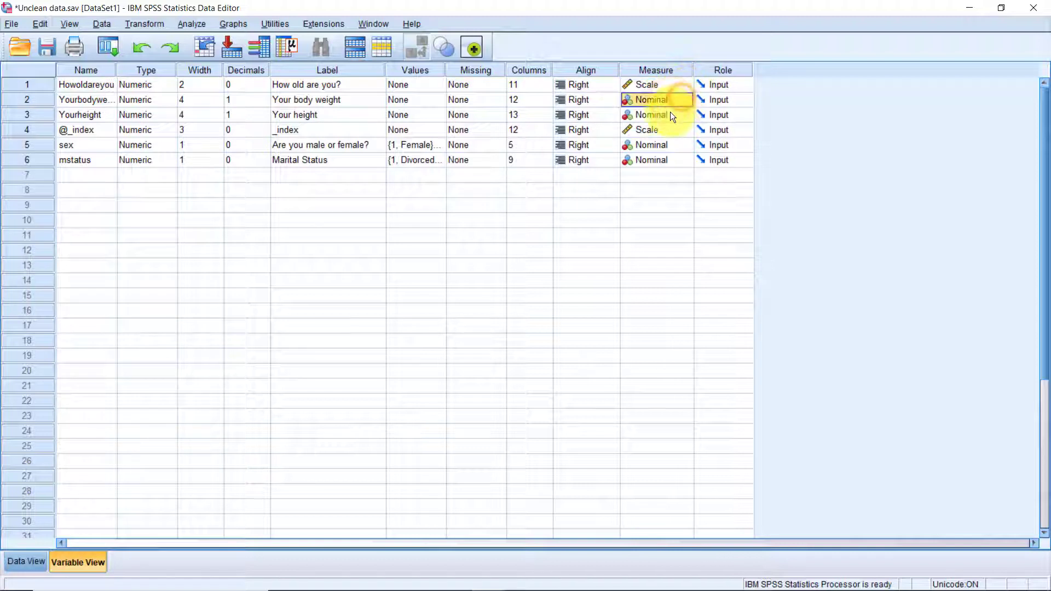
{"action": "left_click", "coordinate": [686, 100]}
{"action": "left_click", "coordinate": [674, 112]}
{"action": "left_click", "coordinate": [667, 116]}
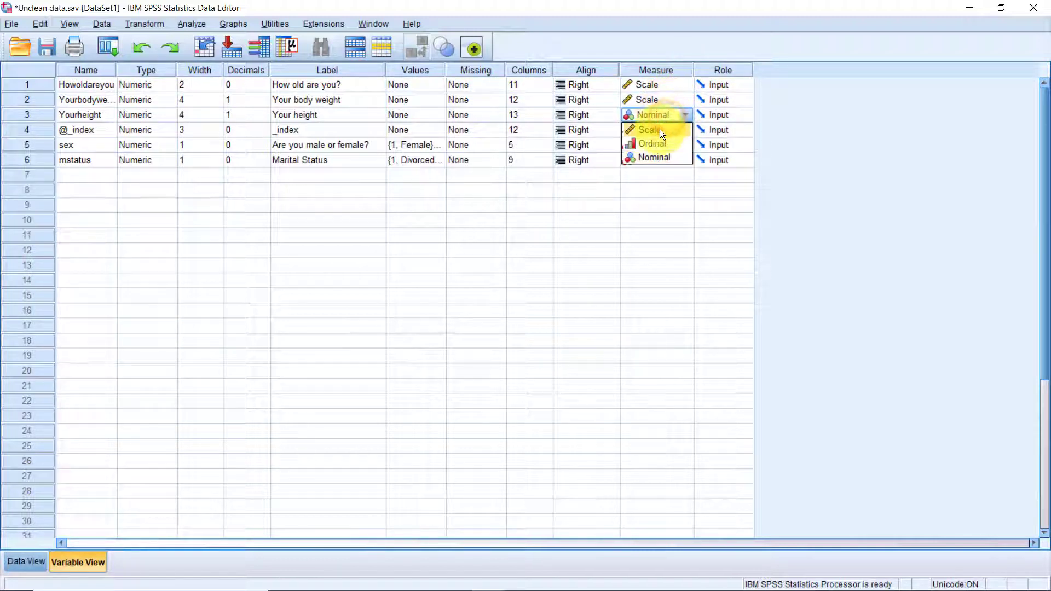
{"action": "left_click", "coordinate": [659, 129]}
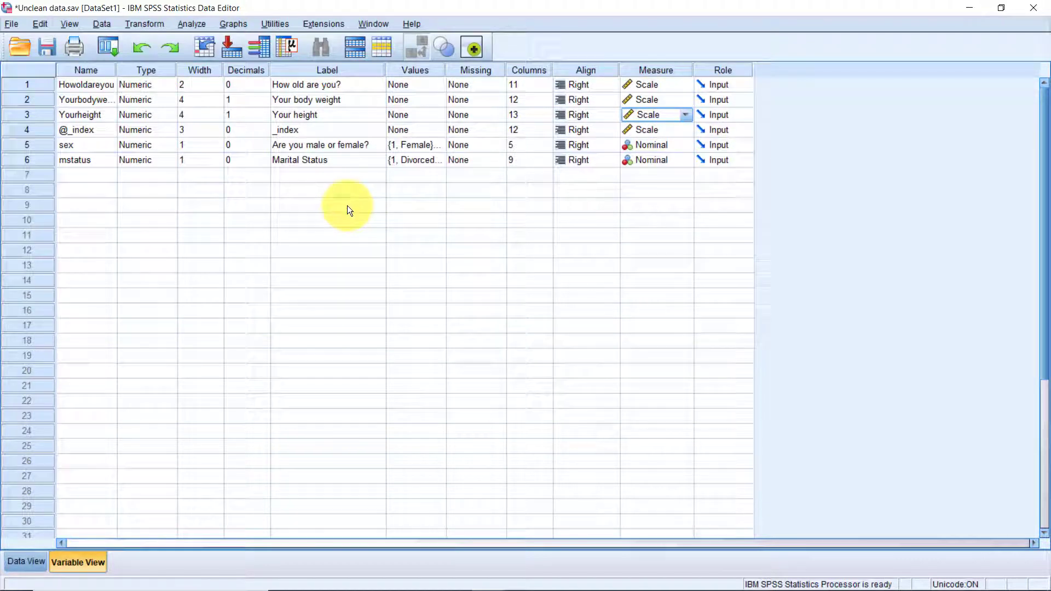
Build a simple boxplot in Chart Builder with Your body weight on the Y-axis.
{"action": "left_click", "coordinate": [231, 26]}
{"action": "left_click", "coordinate": [240, 43]}
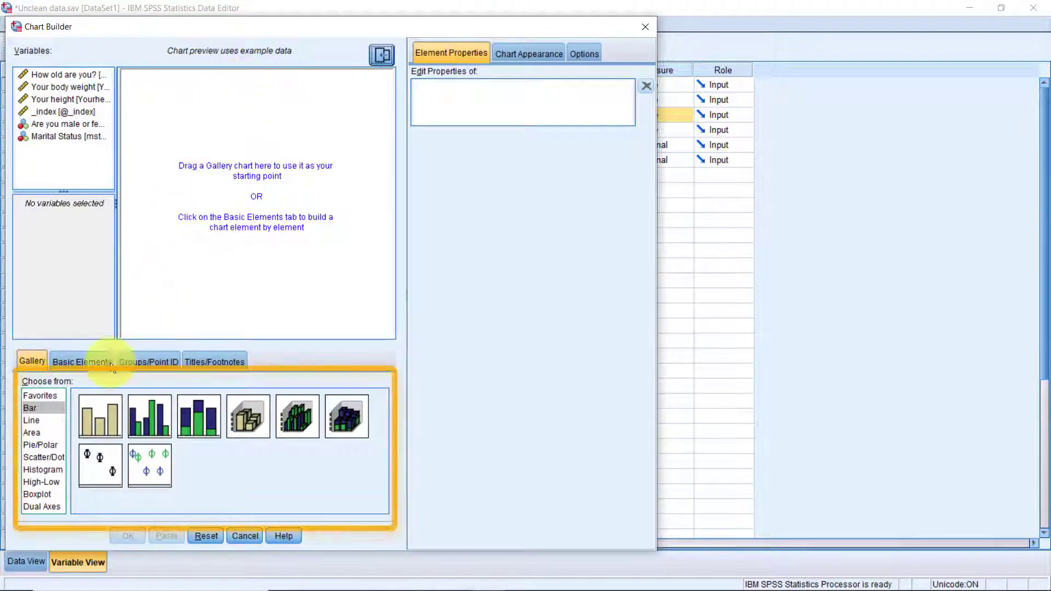
{"action": "left_click", "coordinate": [45, 495]}
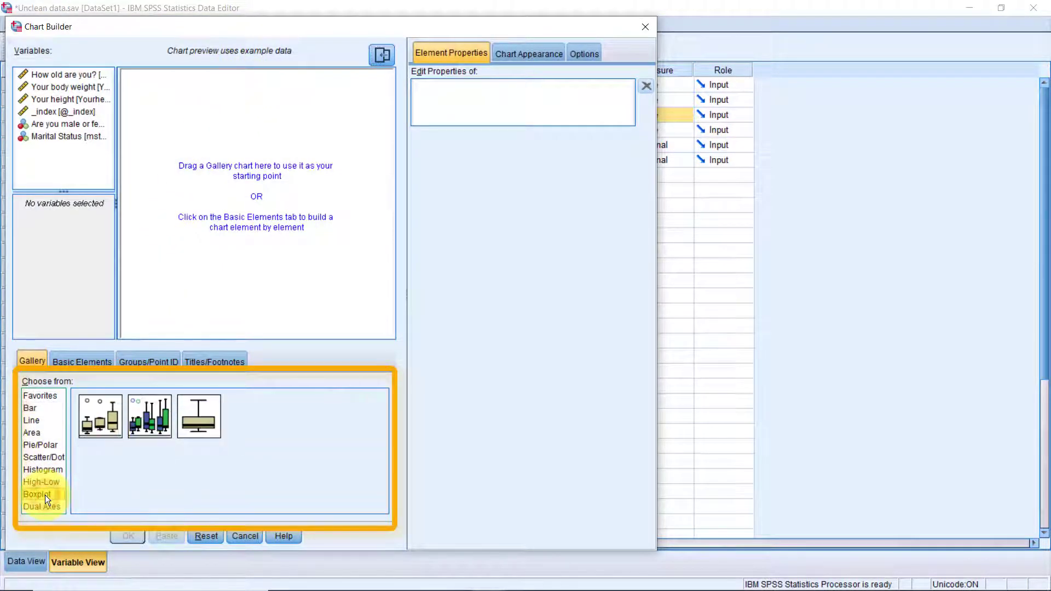
{"action": "left_click_drag", "start_coordinate": [93, 420], "coordinate": [234, 205]}
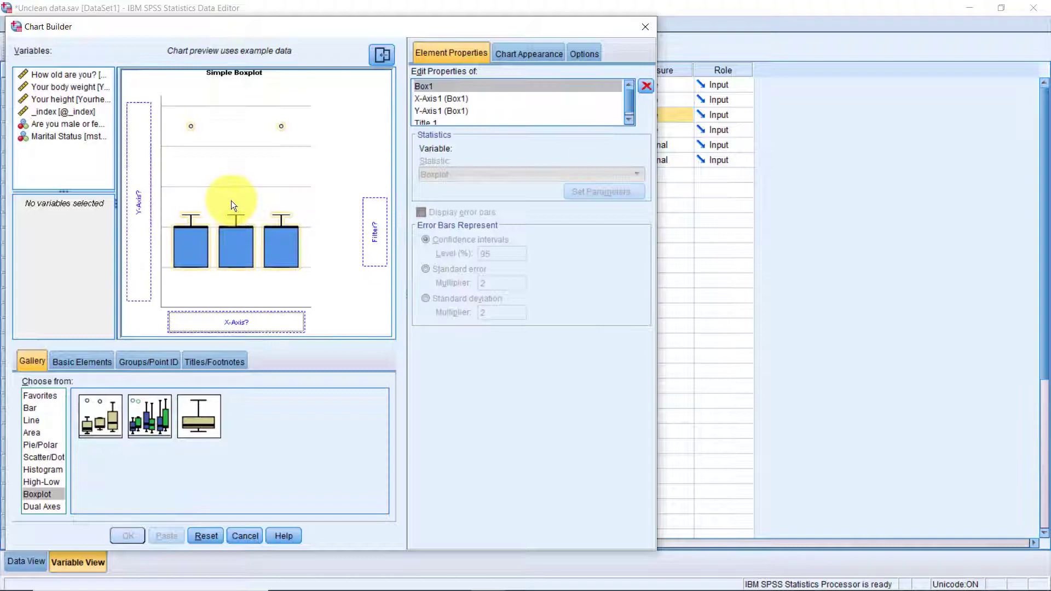
{"action": "left_click_drag", "start_coordinate": [55, 88], "coordinate": [140, 235]}
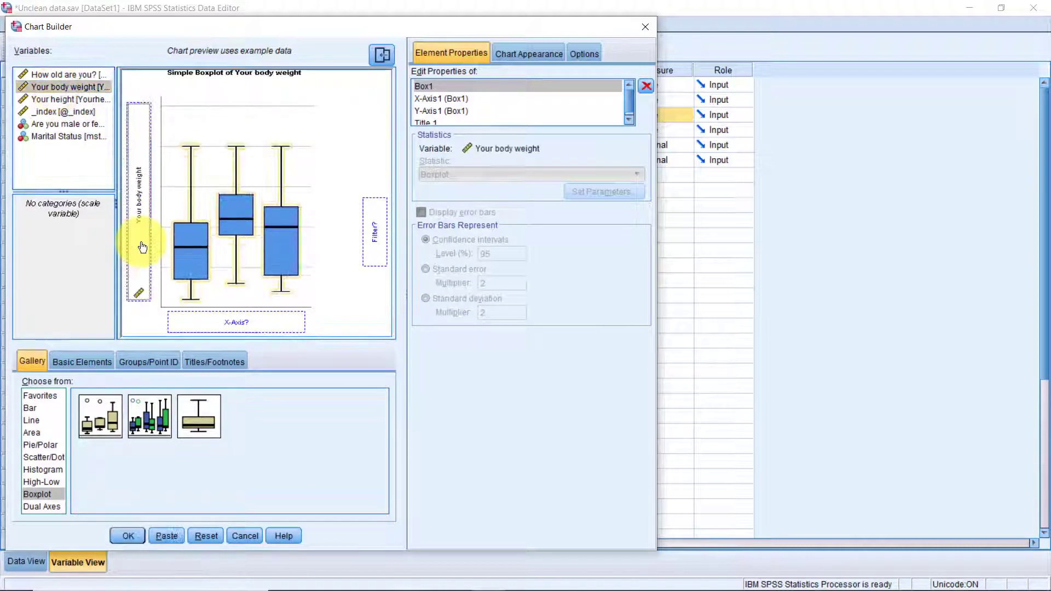
{"action": "left_click", "coordinate": [126, 535]}
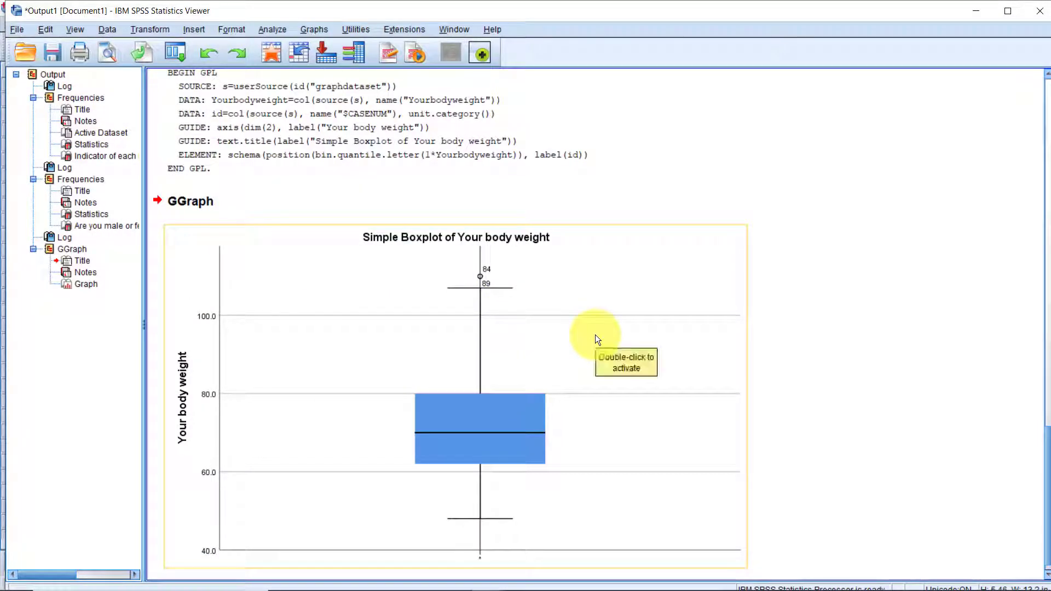
Return to Data View and scroll to the 110 body weights in rows 84 and 89.
{"action": "left_click", "coordinate": [976, 10]}
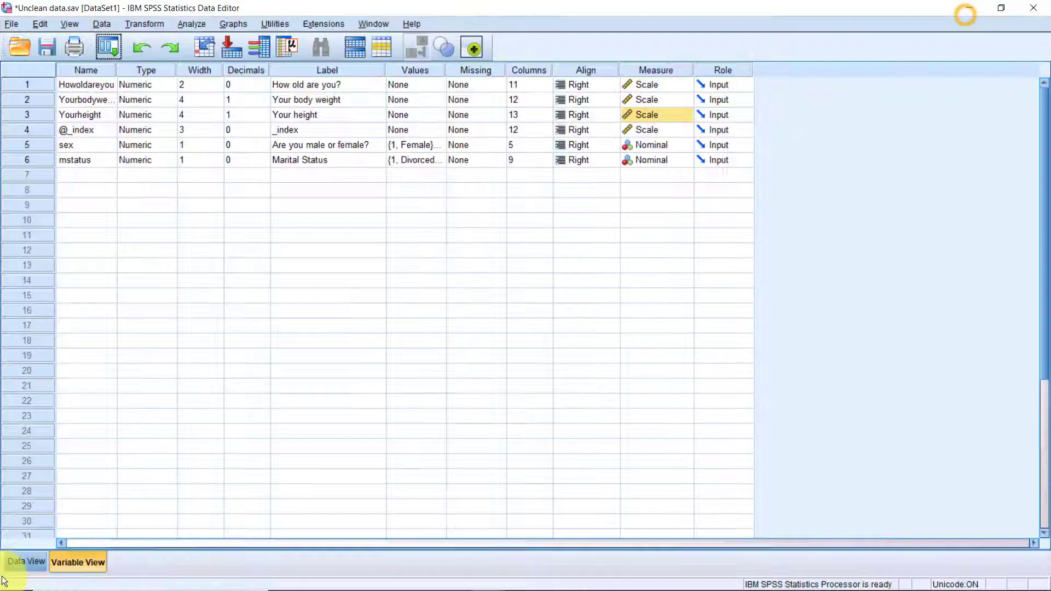
{"action": "left_click", "coordinate": [27, 562]}
{"action": "scroll", "coordinate": [141, 357], "scroll_direction": "down", "scroll_amount": 20}
{"action": "scroll", "coordinate": [142, 354], "scroll_direction": "up", "scroll_amount": 3}
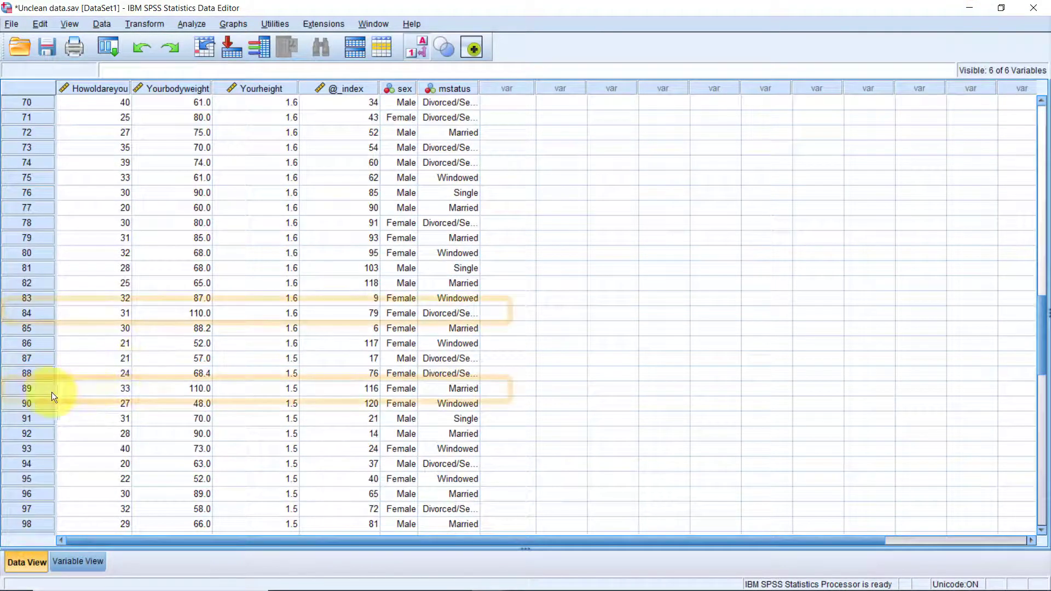
{"action": "scroll", "coordinate": [68, 379], "scroll_direction": "up", "scroll_amount": 20}
{"action": "scroll", "coordinate": [142, 354], "scroll_direction": "down", "scroll_amount": 15}
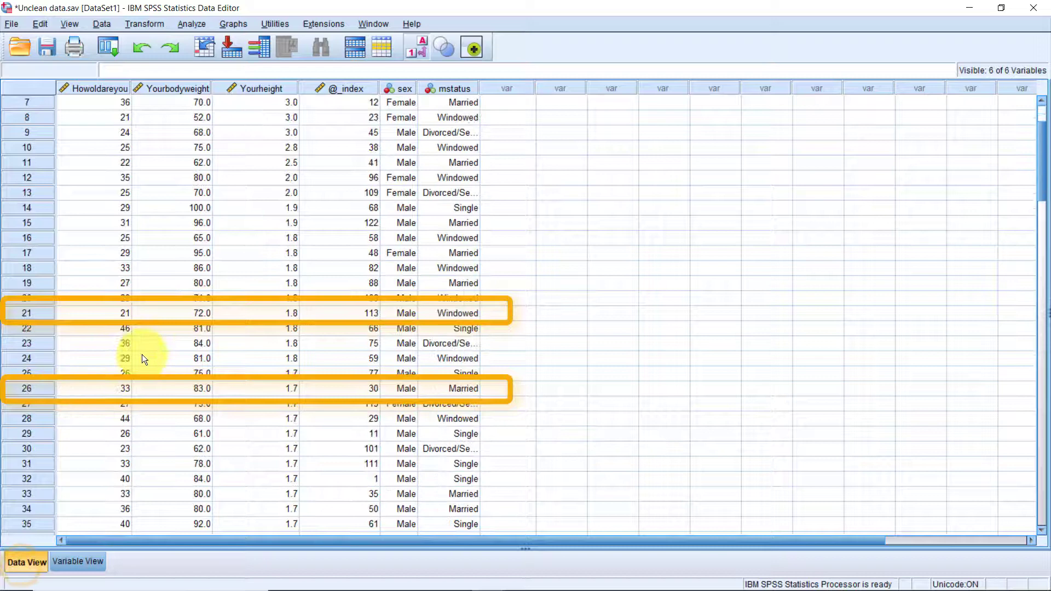
{"action": "scroll", "coordinate": [142, 355], "scroll_direction": "down", "scroll_amount": 9}
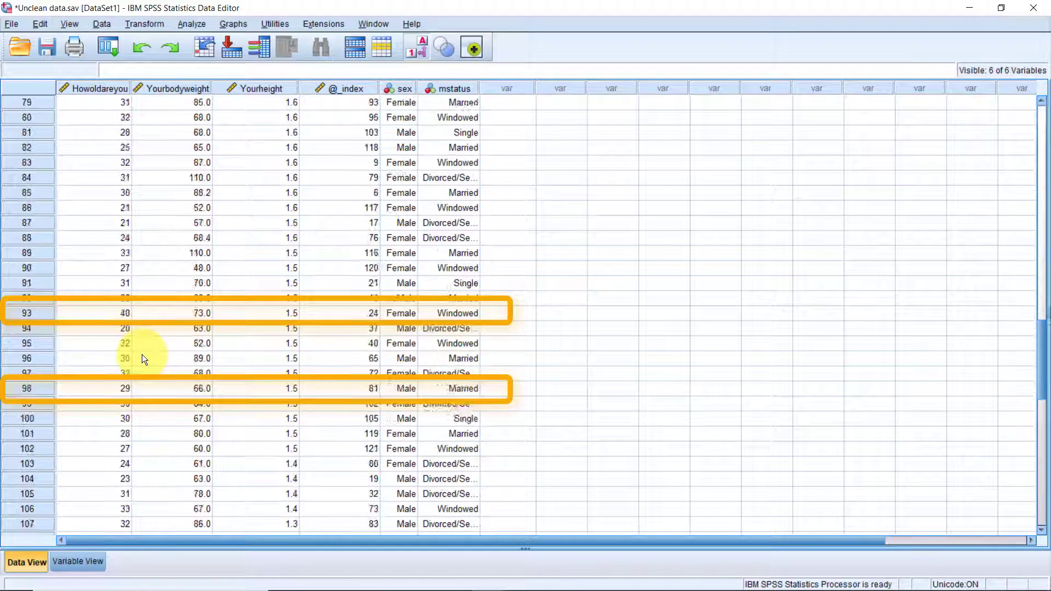
{"action": "scroll", "coordinate": [143, 358], "scroll_direction": "up", "scroll_amount": 1}
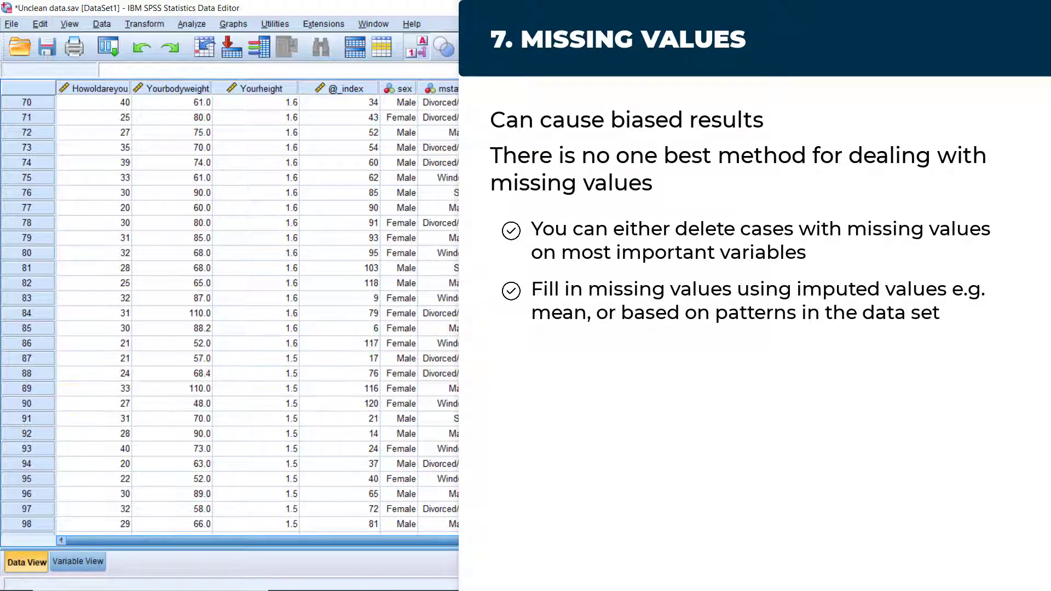
{"action": "scroll", "coordinate": [230, 315], "scroll_direction": "up", "scroll_amount": 20}
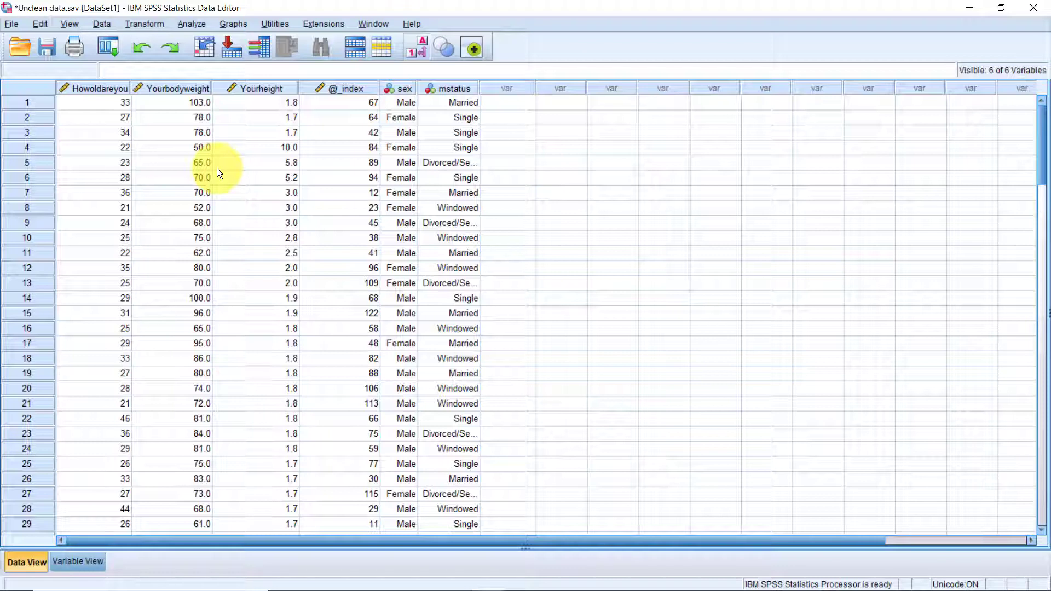
Run descriptive statistics on Yourbodyweight to find its mean.
{"action": "right_click", "coordinate": [166, 91]}
{"action": "left_click", "coordinate": [215, 273]}
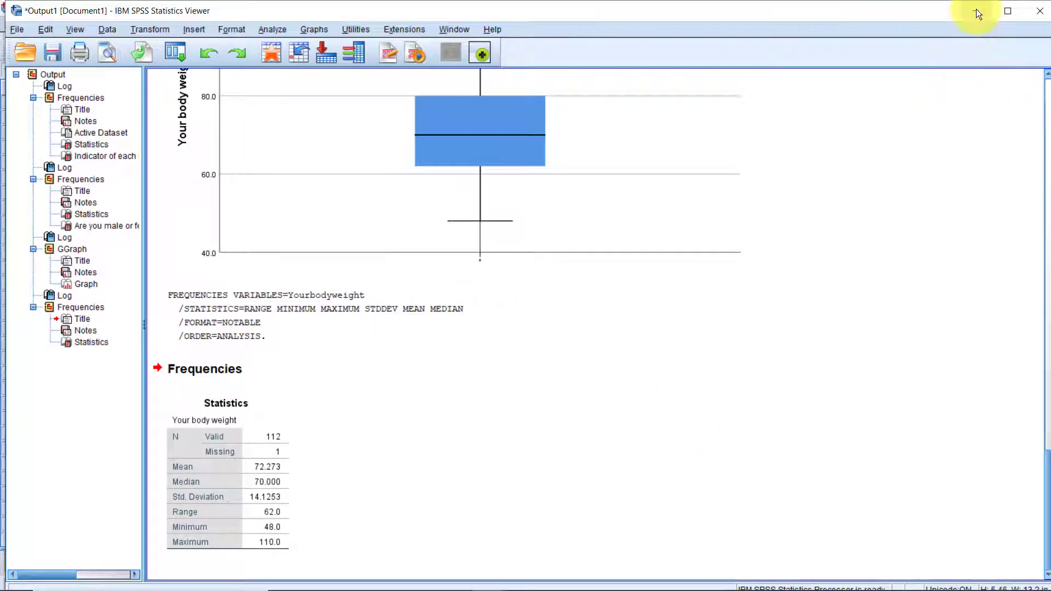
{"action": "left_click", "coordinate": [978, 12]}
Sort body weights ascending and enter the mean 72.27 in the empty row 1 cell.
{"action": "right_click", "coordinate": [187, 89]}
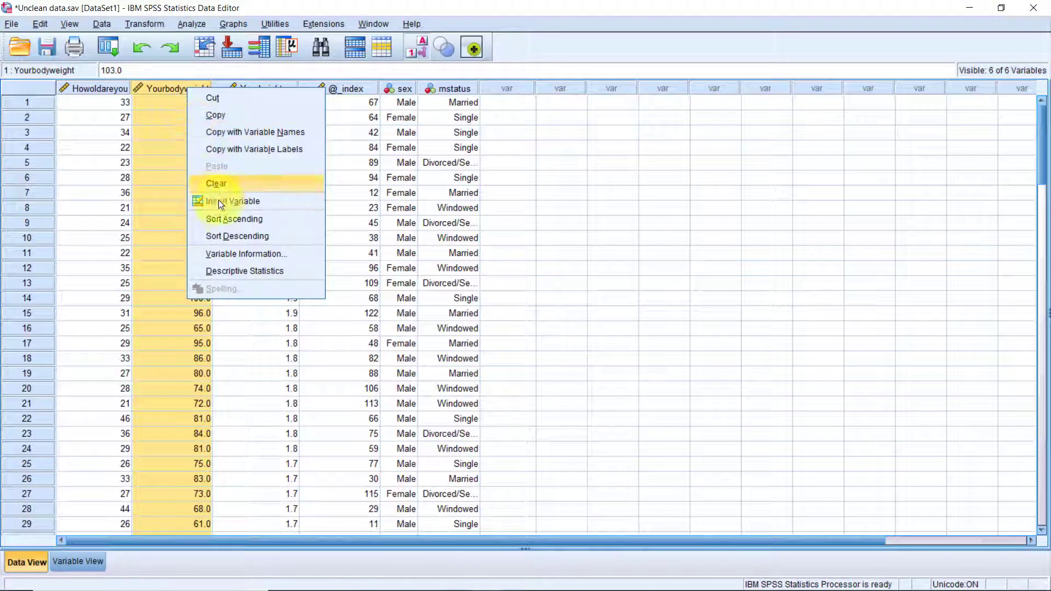
{"action": "left_click", "coordinate": [226, 218]}
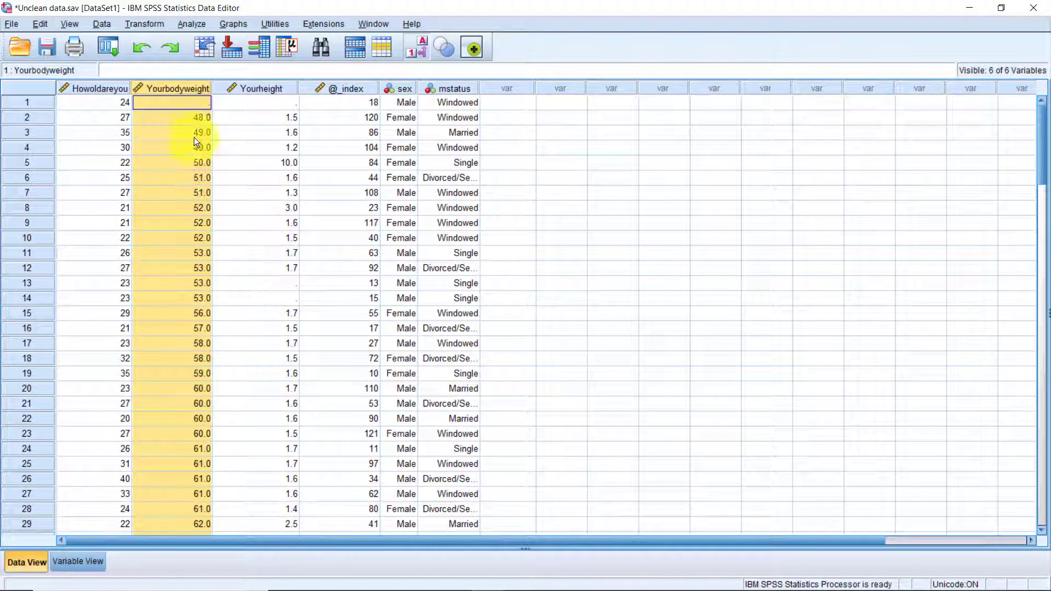
{"action": "left_click", "coordinate": [193, 104]}
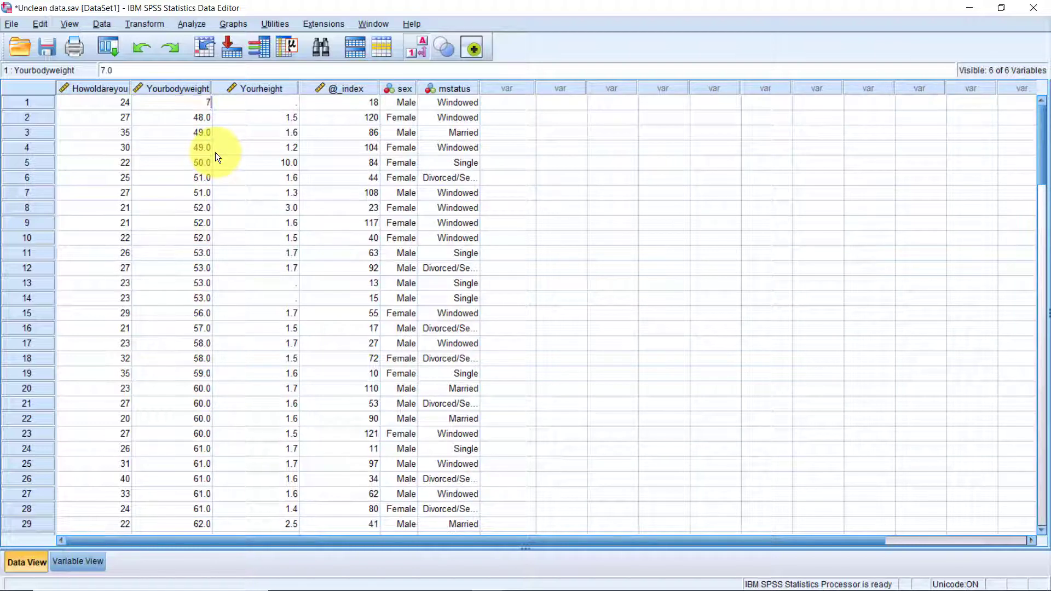
{"action": "type", "text": "2.27"}
{"action": "key", "text": "Return"}
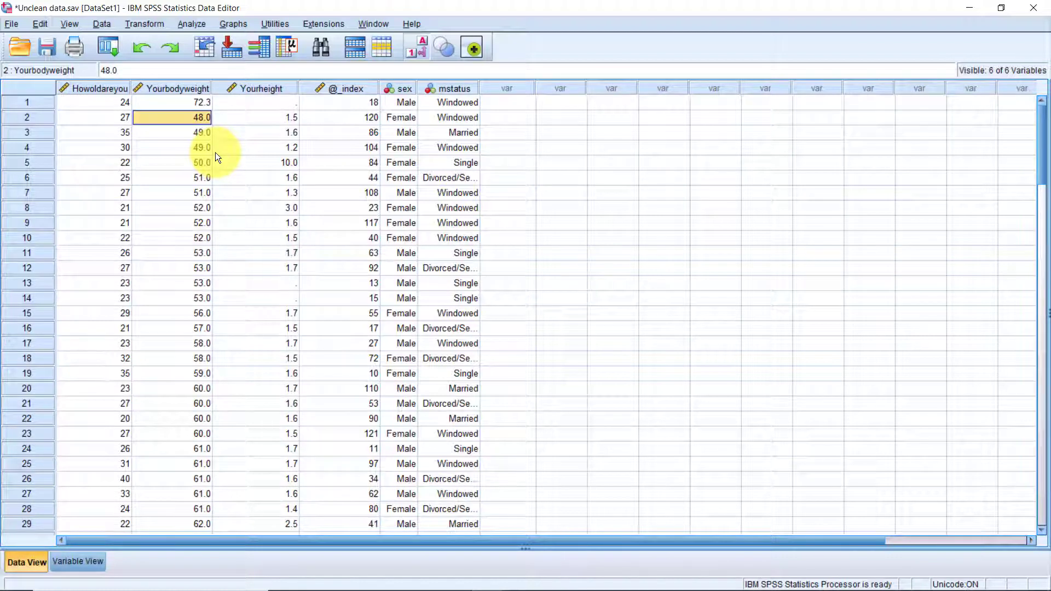